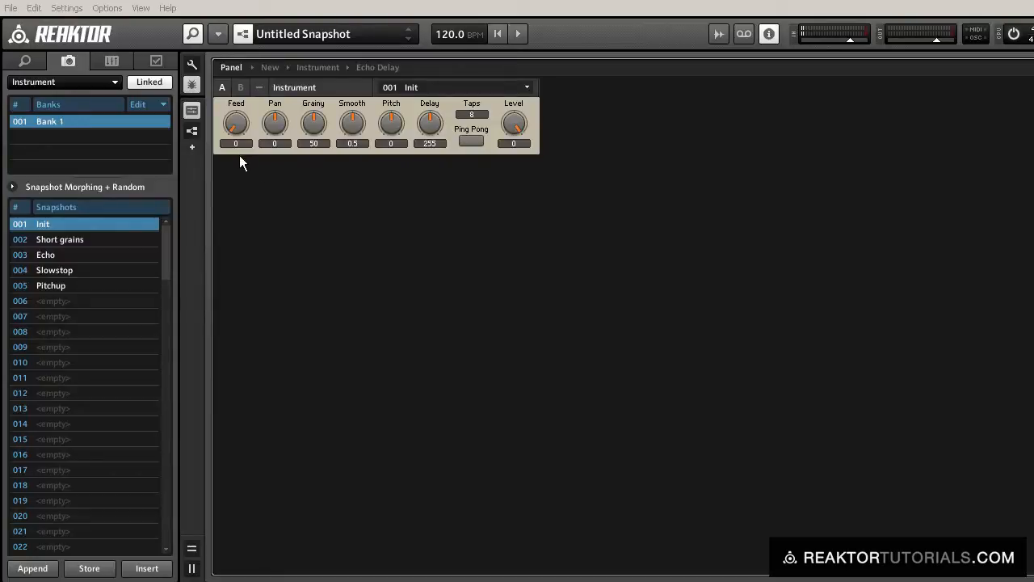
- Audition the instrument's snapshots in order: Init, Short grains, Echo, Slowstop and Pitchup
click(472, 113)
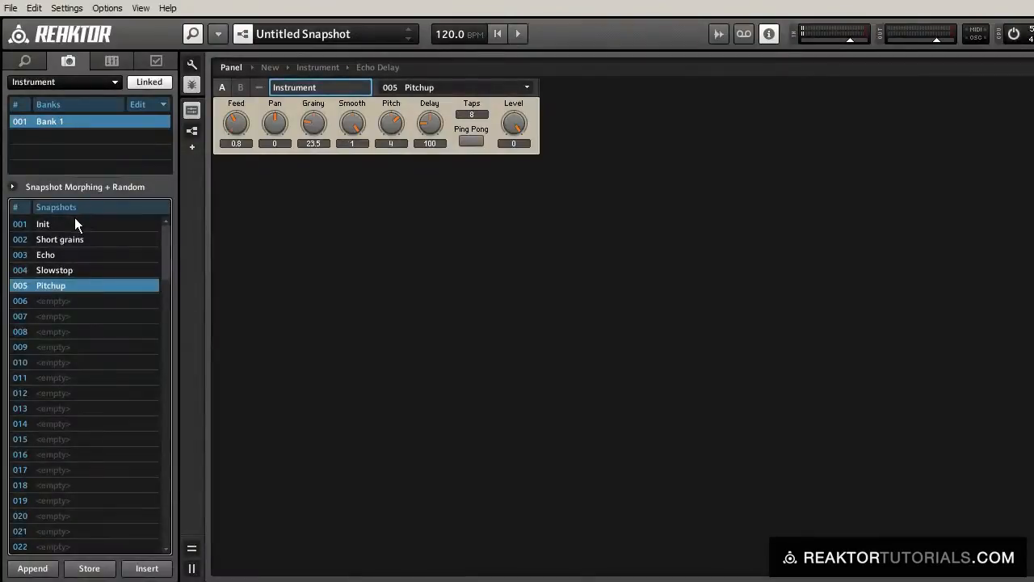
click(75, 217)
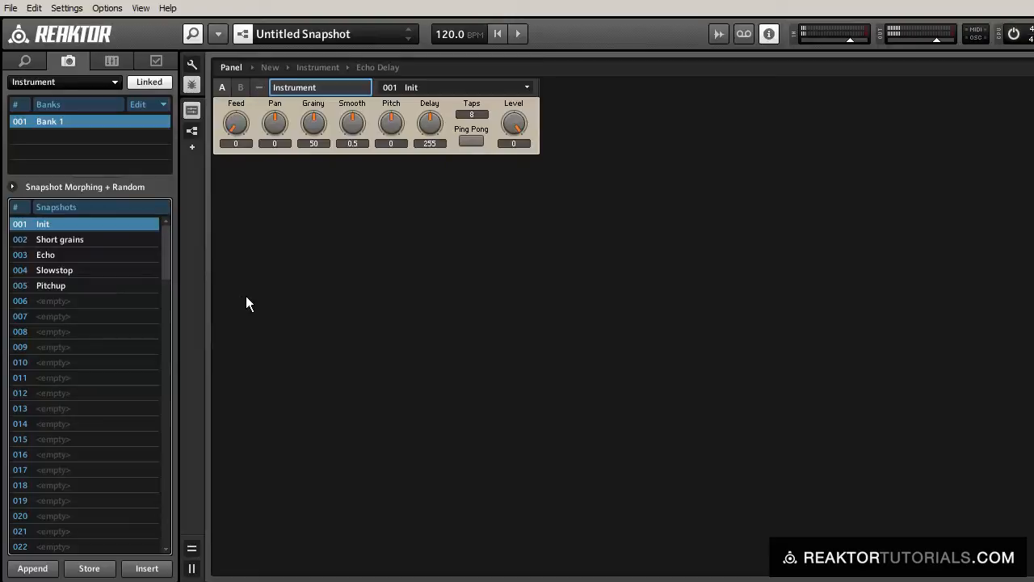
click(122, 241)
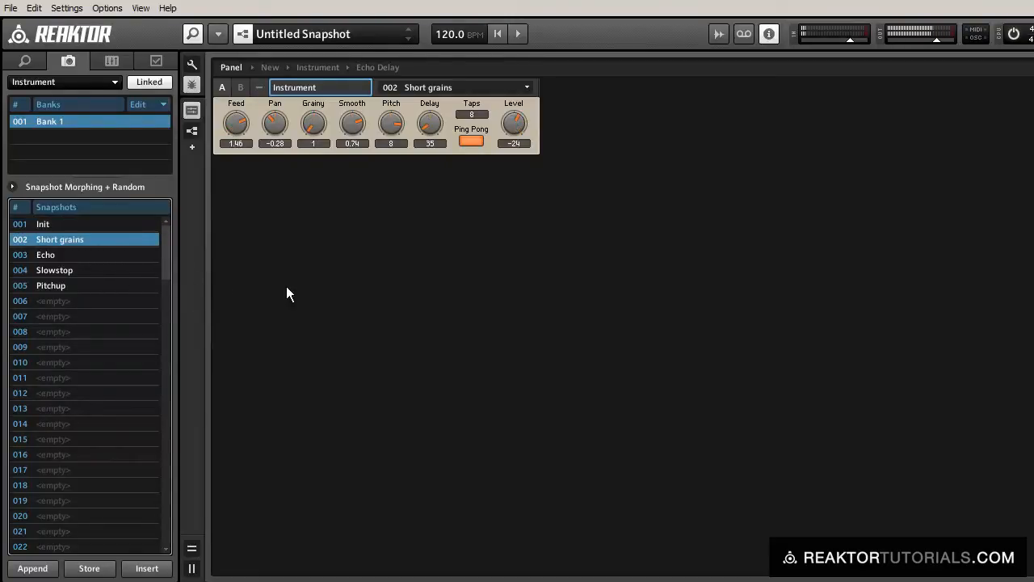
click(135, 257)
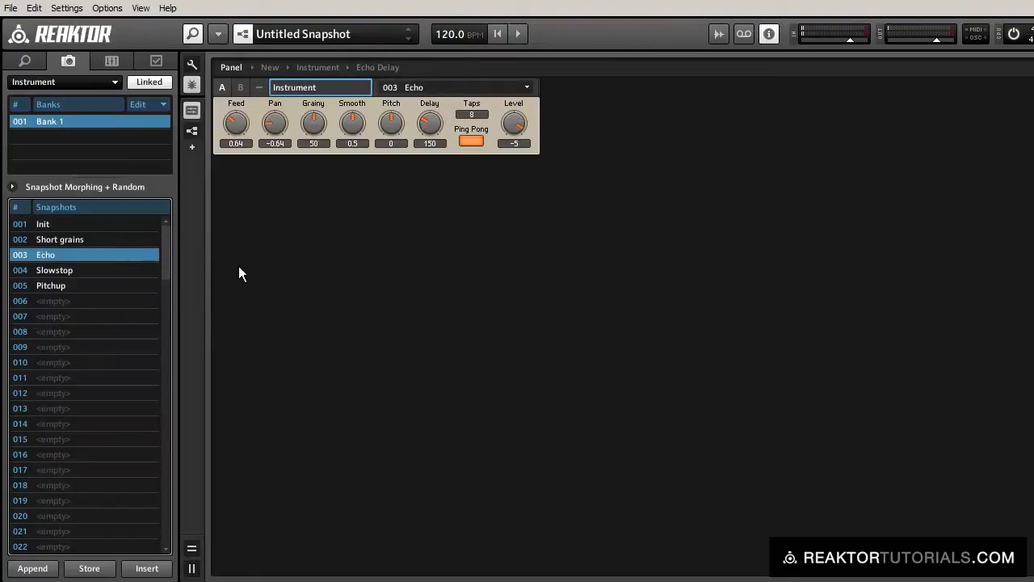
click(109, 274)
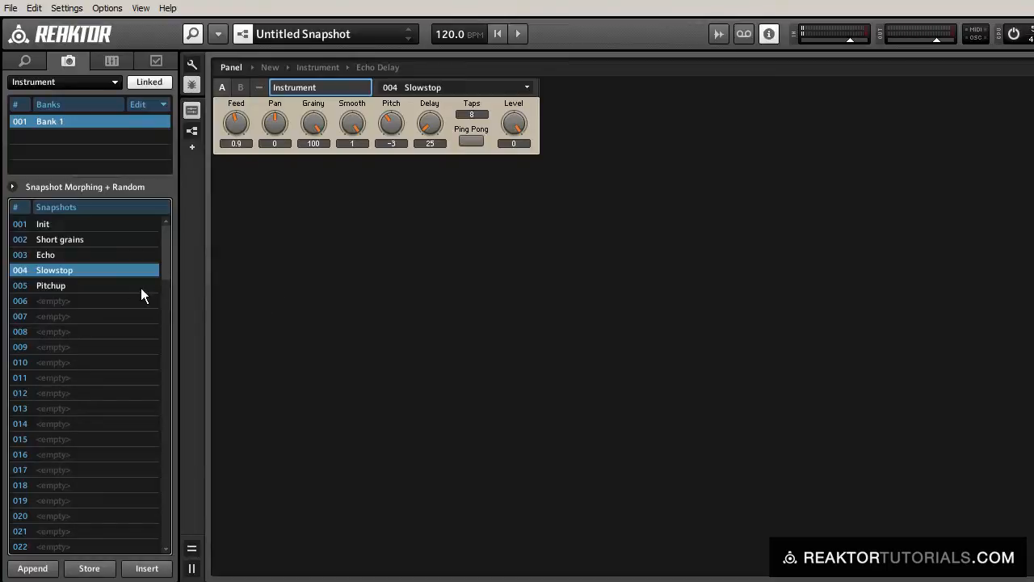
click(116, 286)
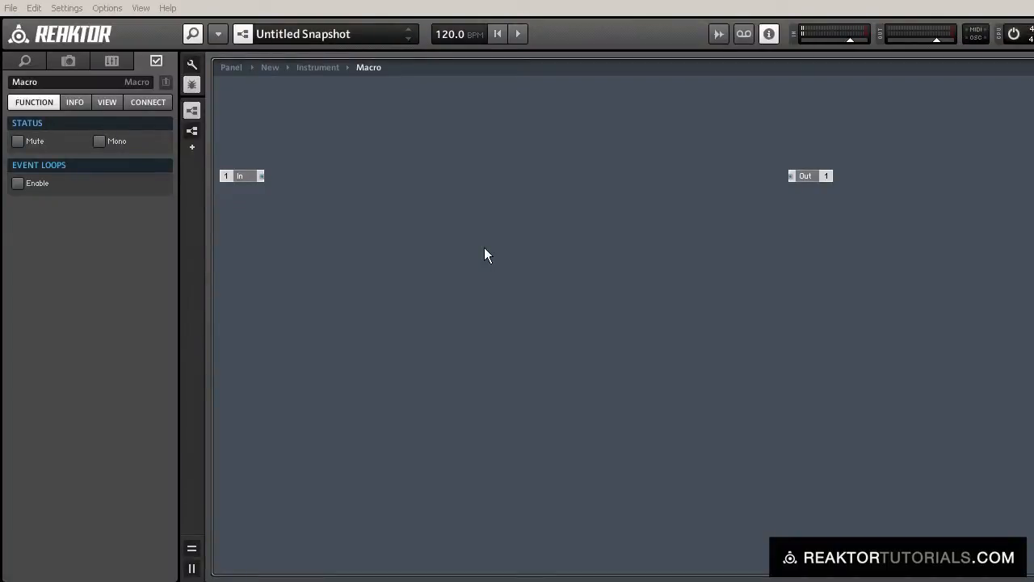
- Add a Voice Info module to the macro structure and place it just below and right of the In terminal
double_click(484, 248)
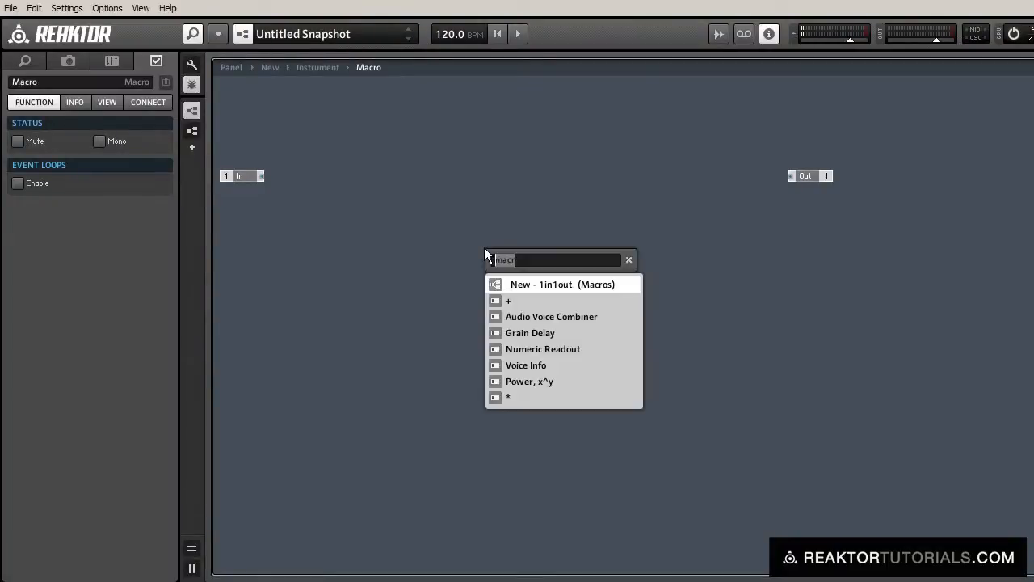
text(voic)
key(Return)
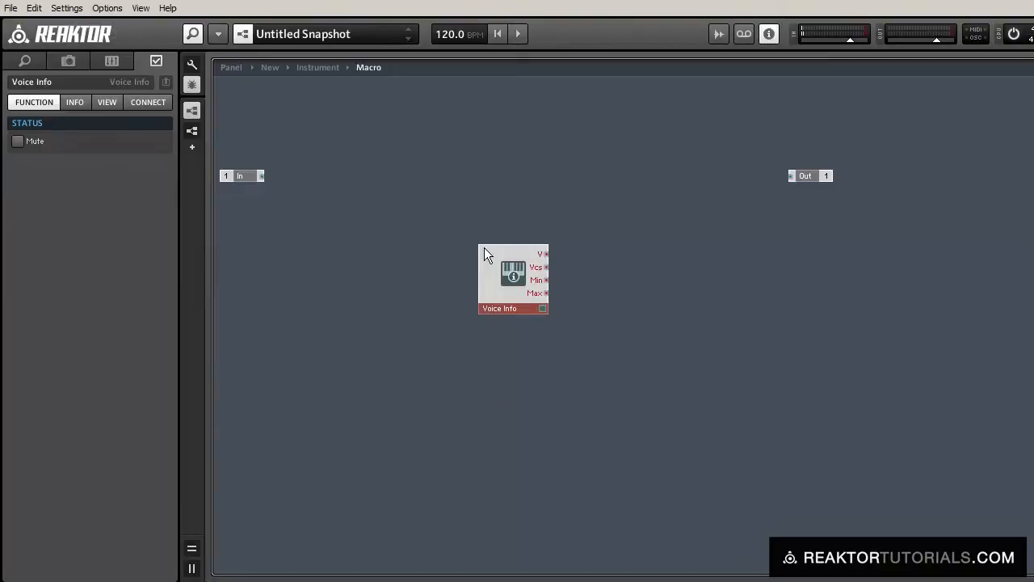
drag(492, 257, 341, 230)
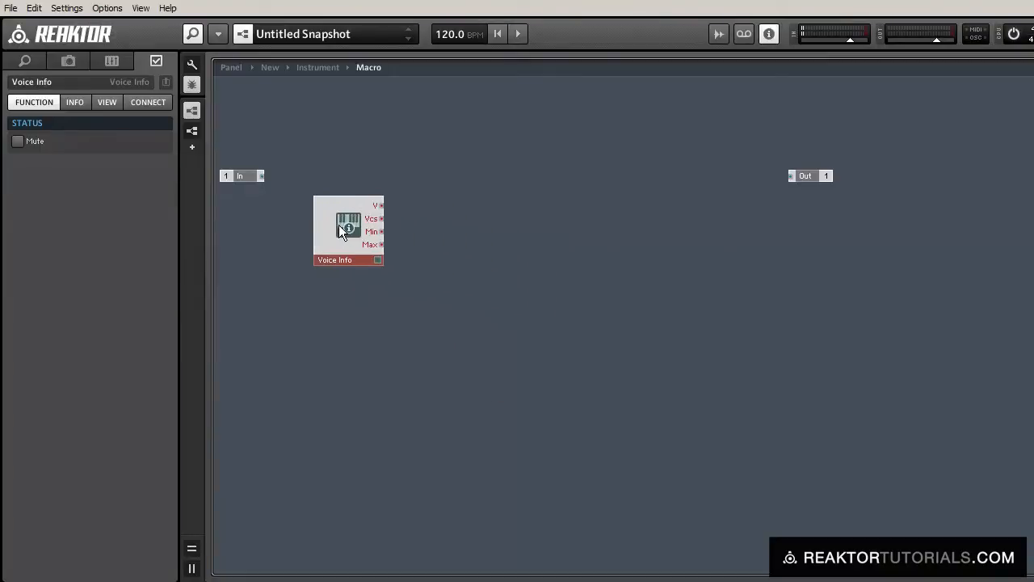
click(453, 279)
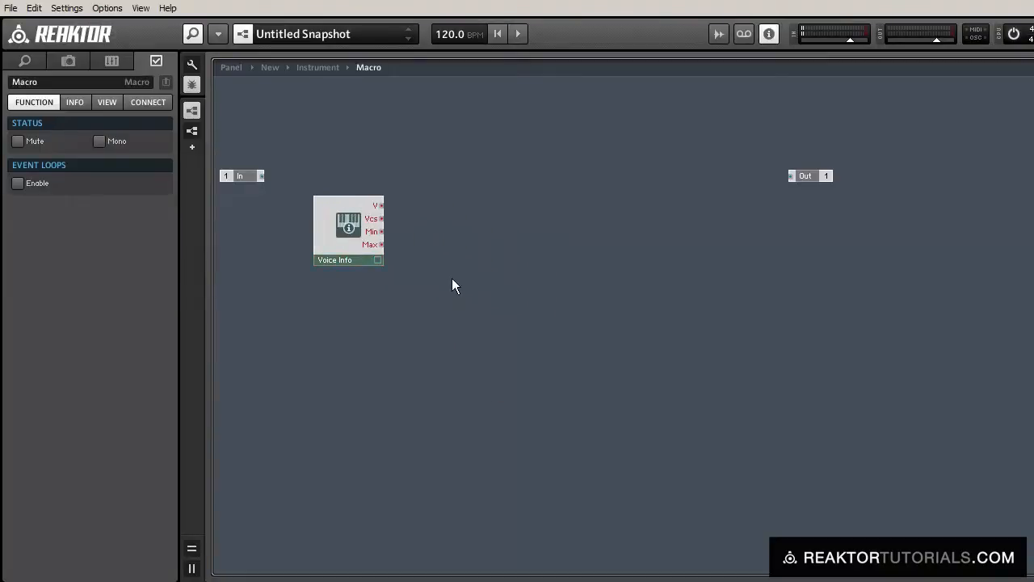
- Add a Numeric Readout module and wire it to the Vcs output of Voice Info
double_click(452, 278)
text(read)
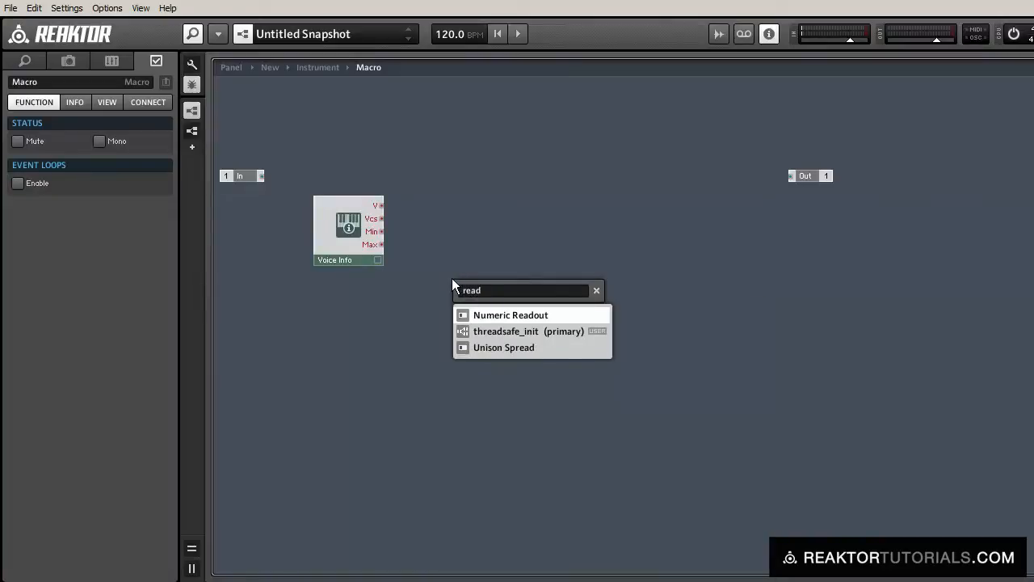
key(Return)
drag(451, 278, 382, 218)
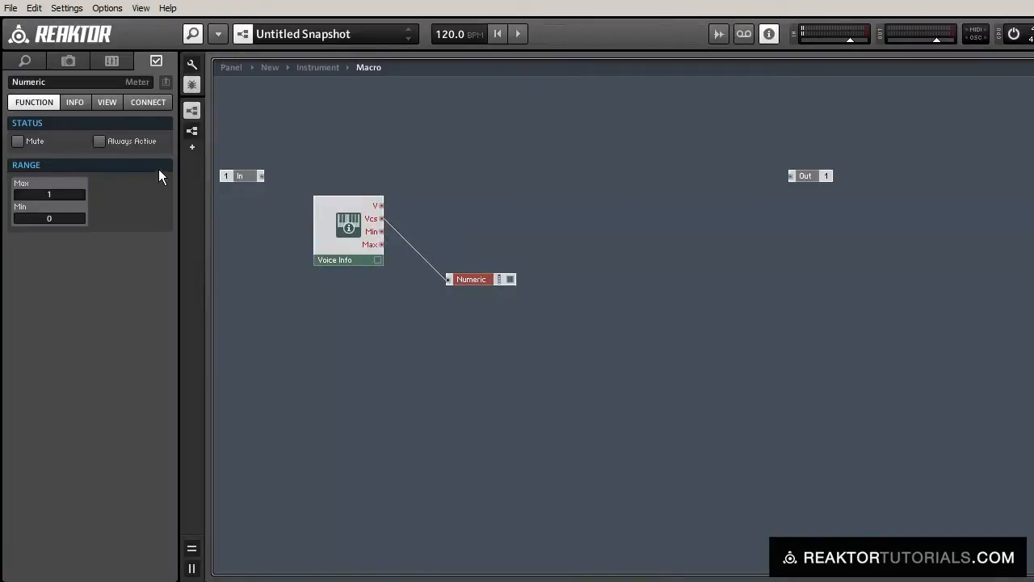
- Make the numeric readout always active, rename it Taps and line it up beside the Vcs output
click(100, 141)
click(48, 80)
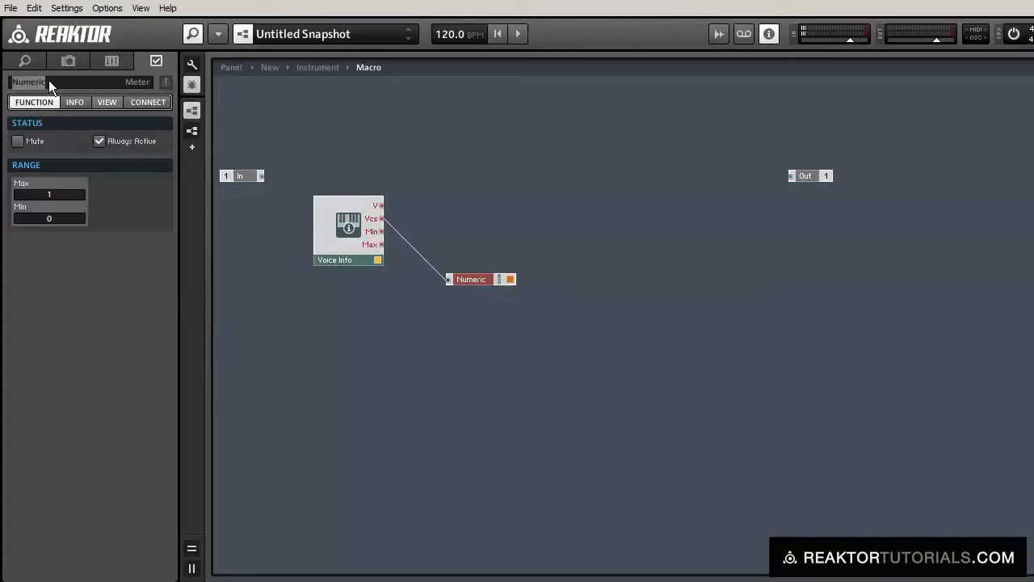
text(Taps)
key(Return)
drag(486, 281, 454, 220)
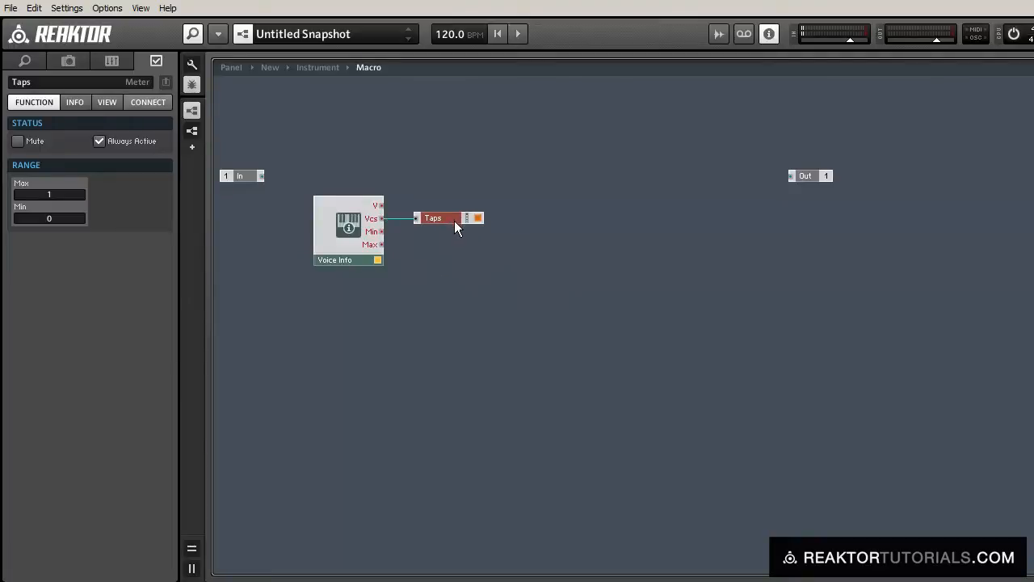
click(459, 250)
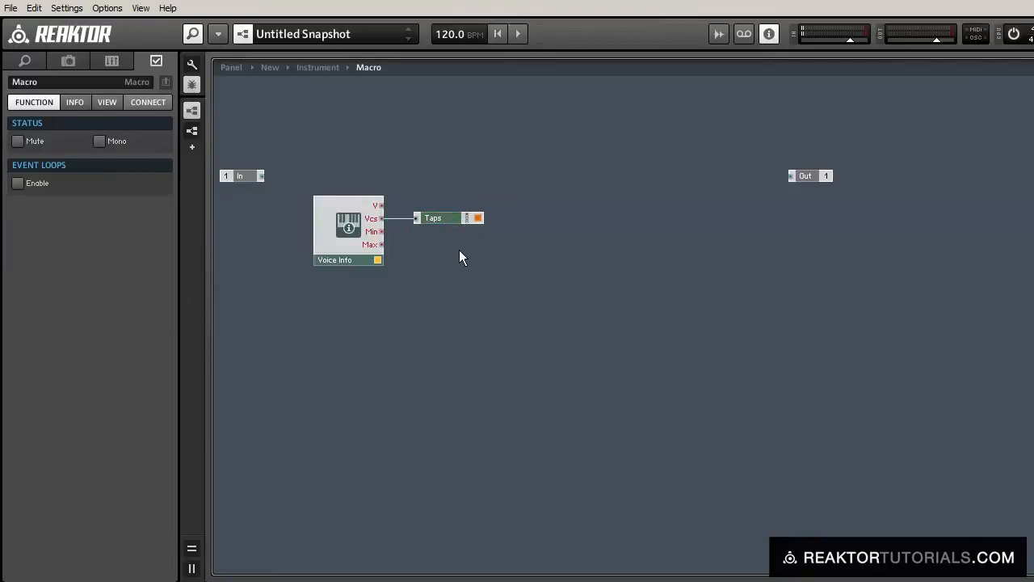
- Add a Grain Delay module to the right of Taps and wire the In terminal, placed beside it, to its In port
double_click(508, 284)
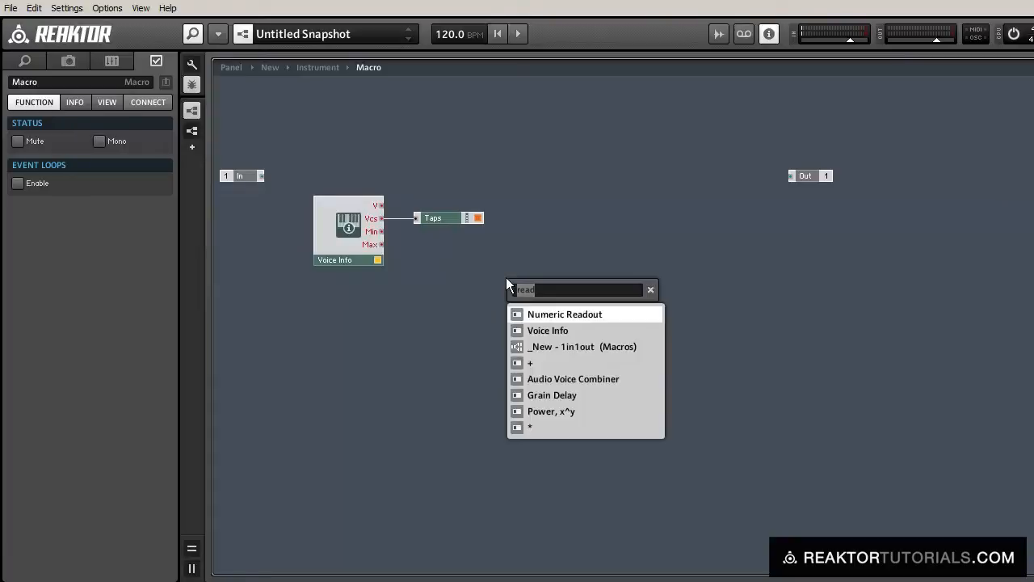
text(grain del)
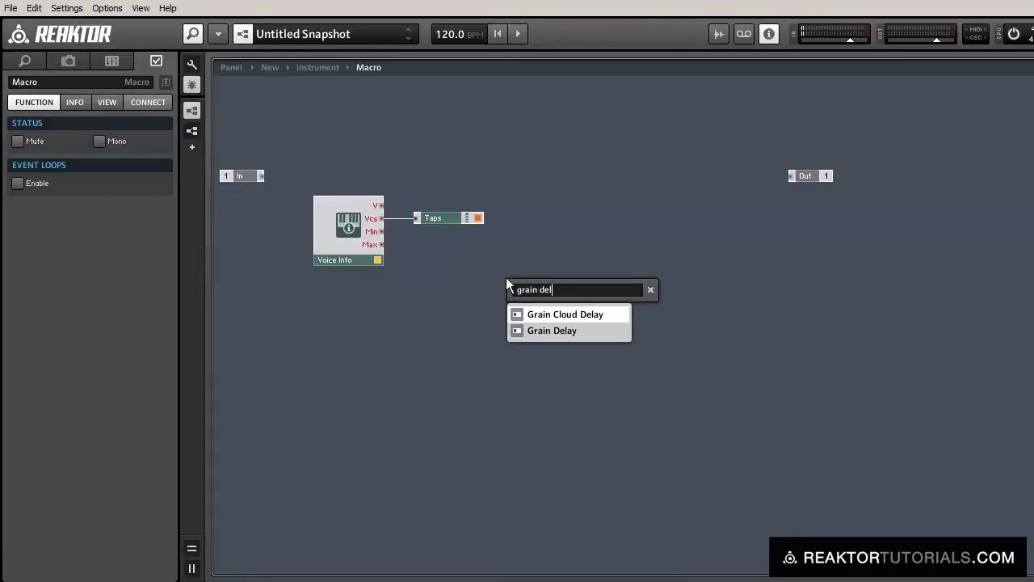
key(Down)
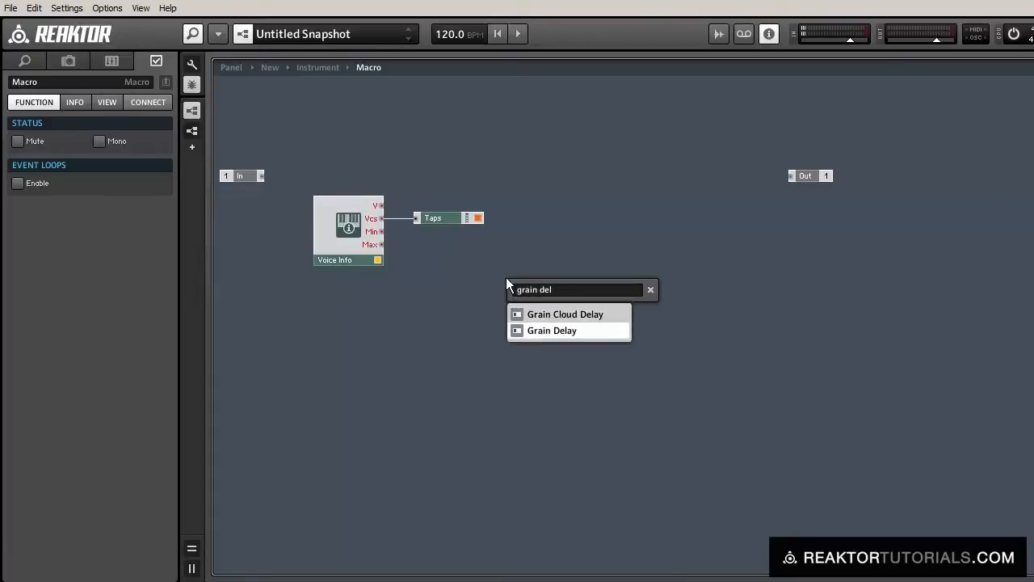
key(Return)
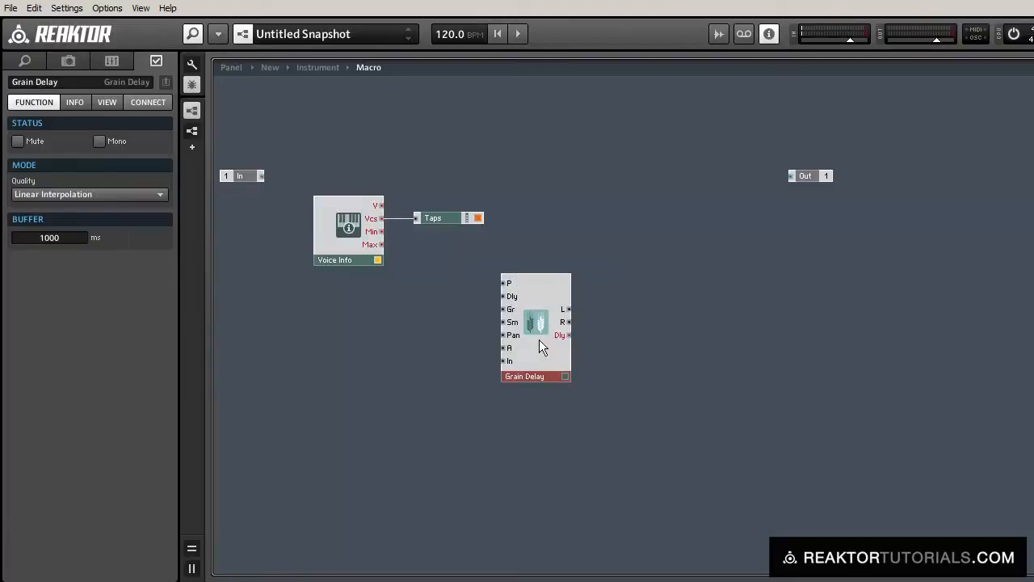
drag(539, 339, 644, 264)
click(559, 307)
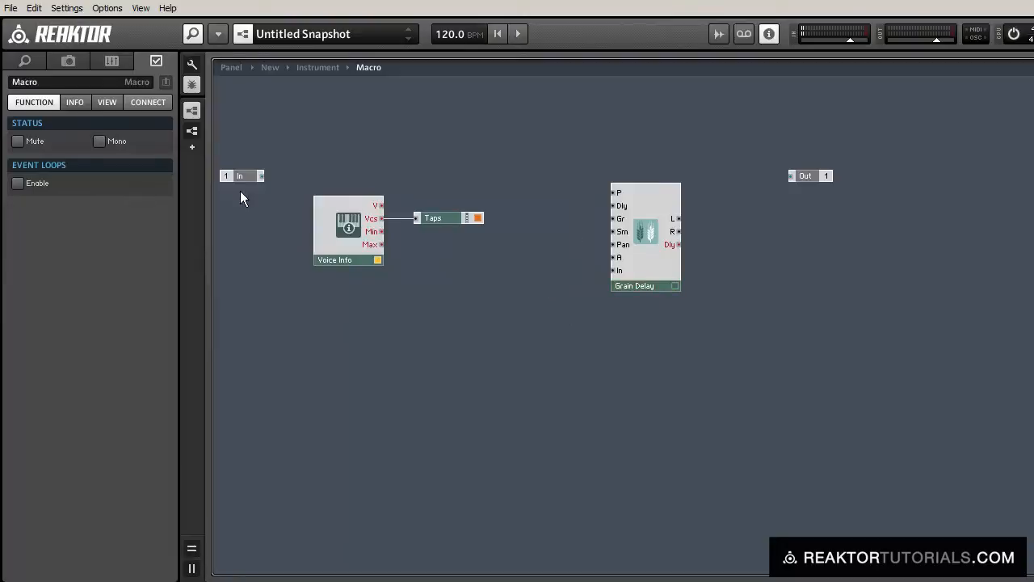
drag(236, 177, 613, 270)
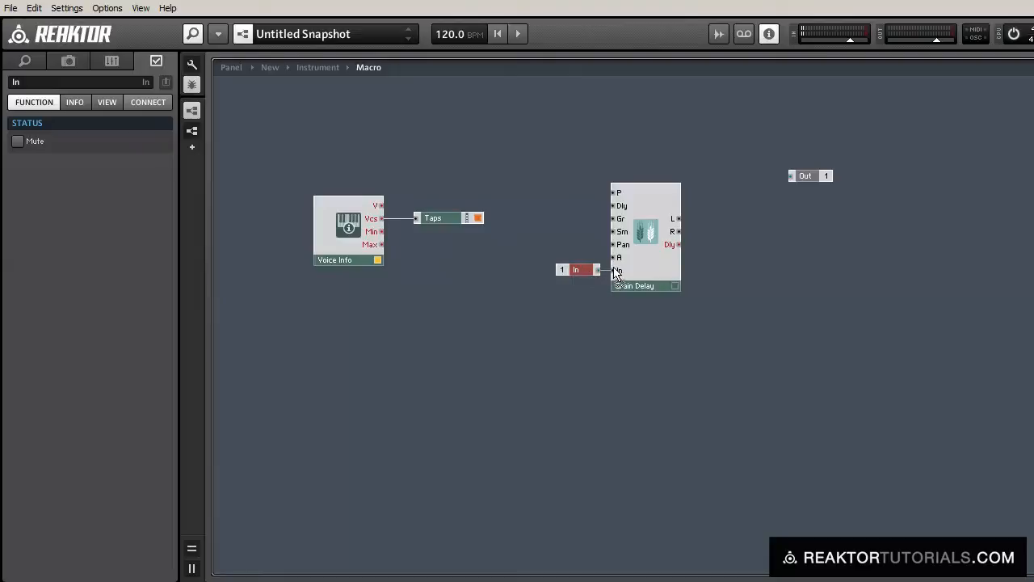
click(624, 308)
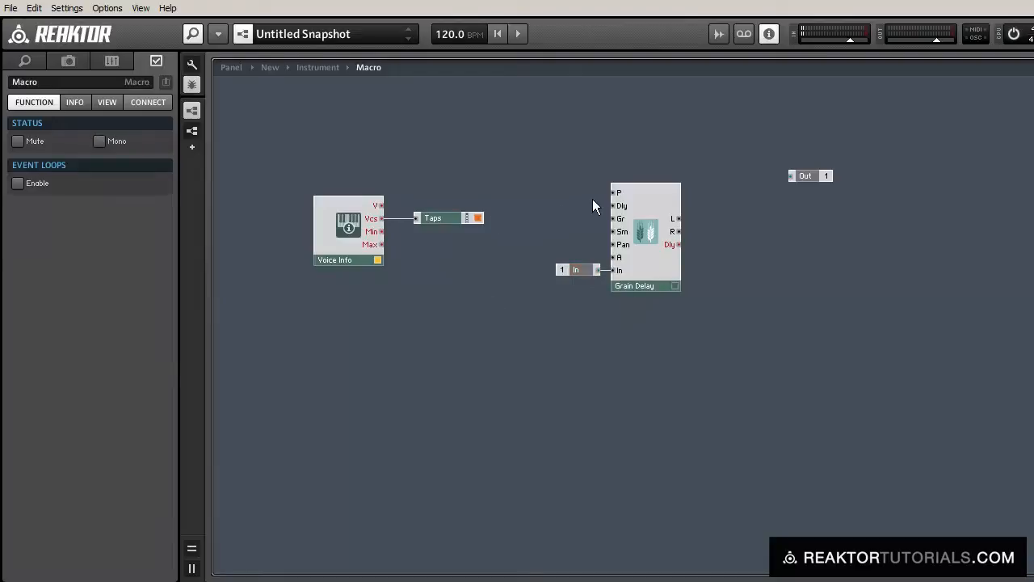
- Create controls for the P, Dly, Gr, Sm, Pan and A inputs of Grain Delay
right_click(613, 192)
click(646, 198)
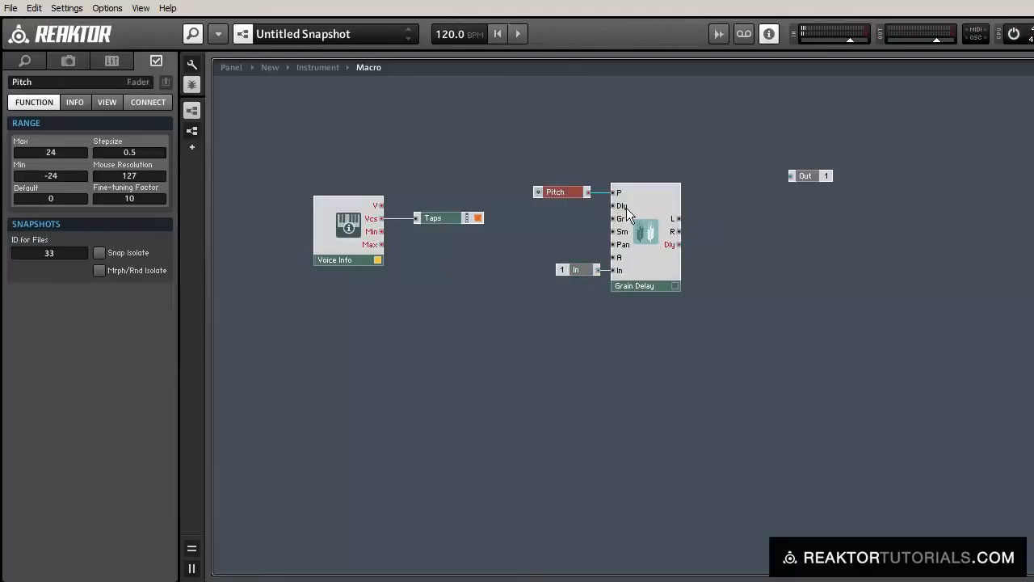
right_click(623, 209)
click(646, 214)
right_click(623, 219)
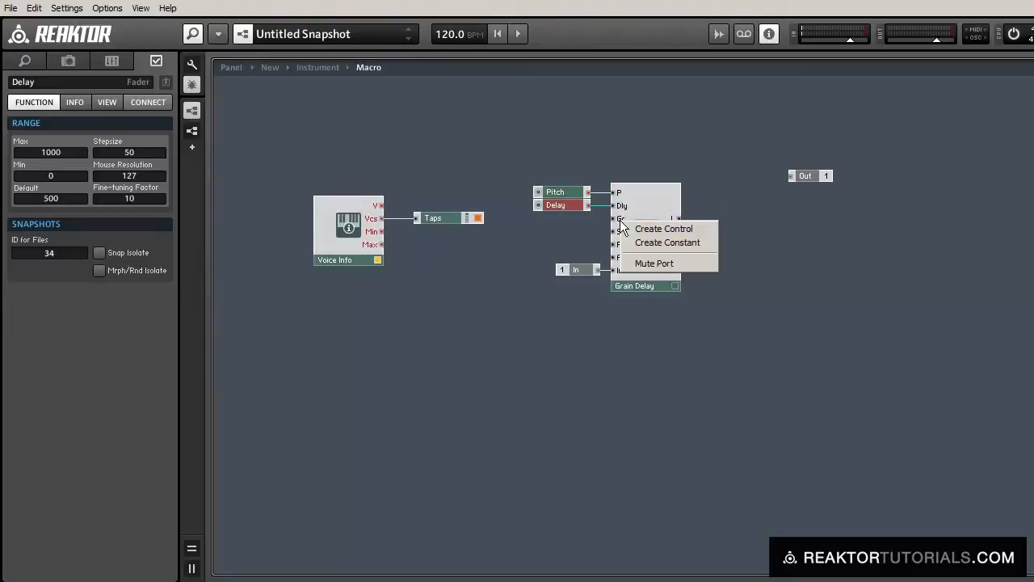
click(647, 228)
right_click(623, 233)
click(646, 241)
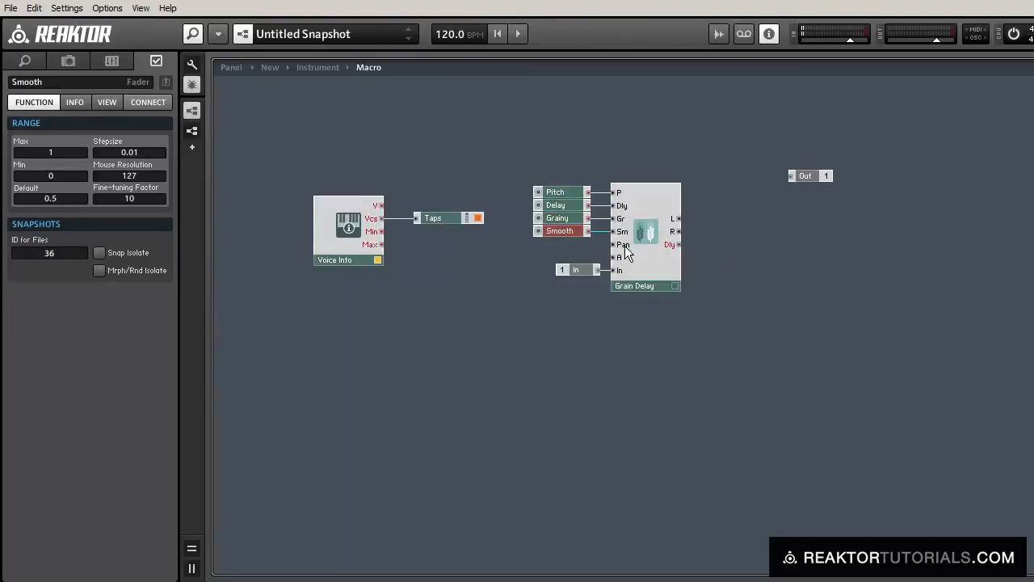
right_click(623, 247)
click(646, 256)
right_click(622, 258)
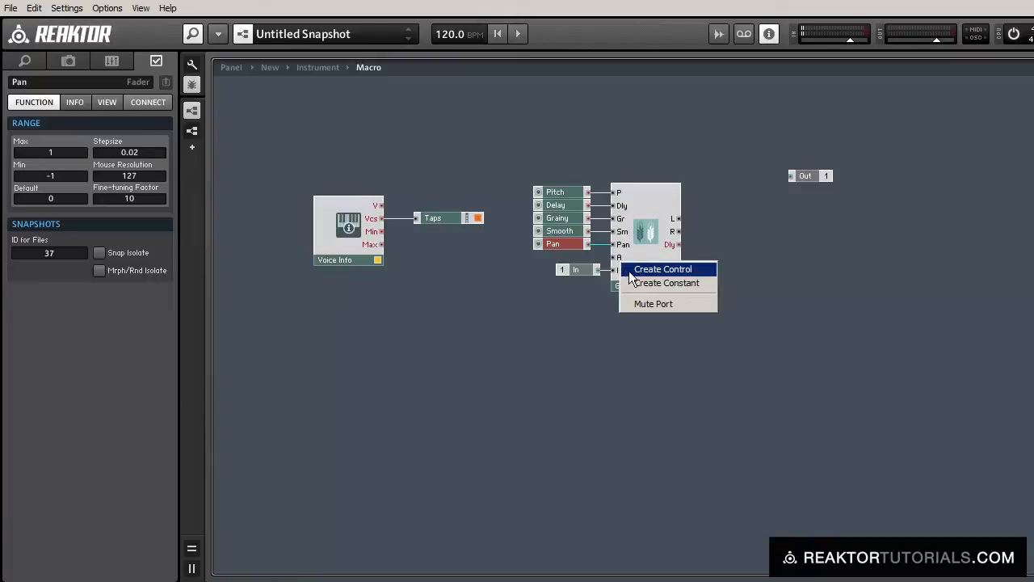
click(647, 269)
- Rename the amplitude control Feed, set its maximum to 2 and align it under the Pan control
drag(556, 266, 553, 266)
click(45, 81)
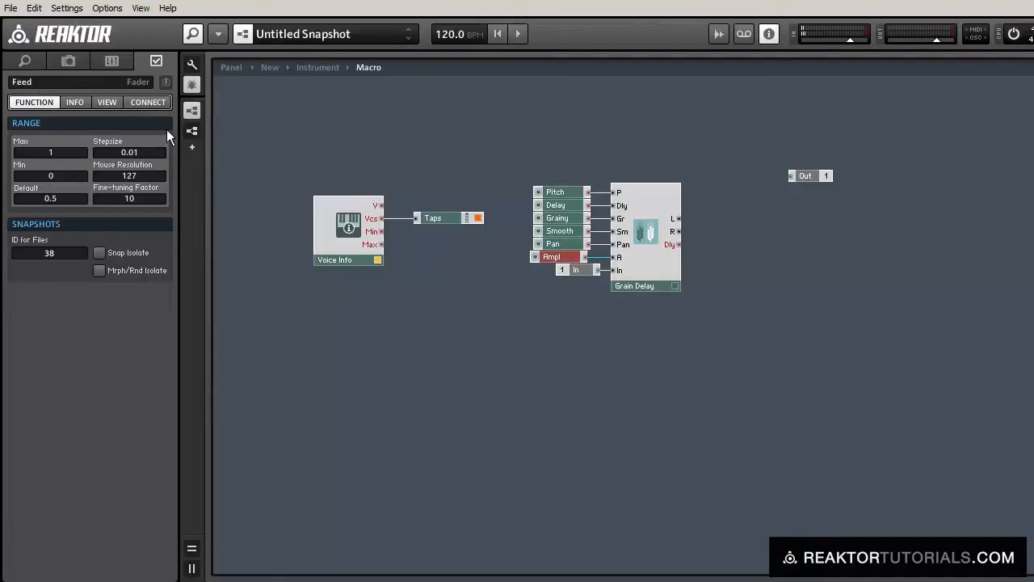
key(Return)
click(86, 145)
text(2)
key(Return)
drag(561, 257, 563, 256)
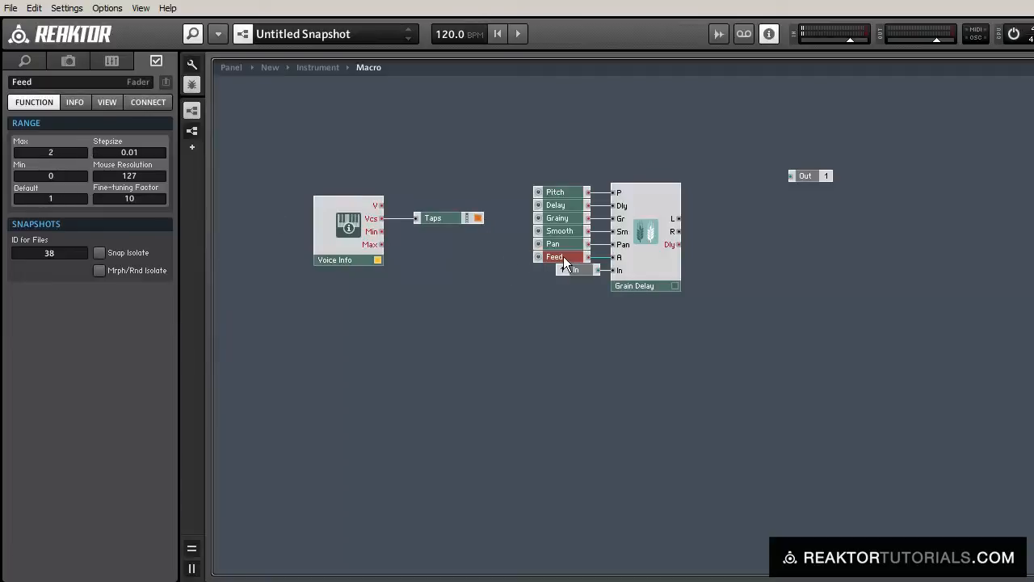
- Set the Pitch control's range to a maximum of 12 and a minimum of -12
click(549, 192)
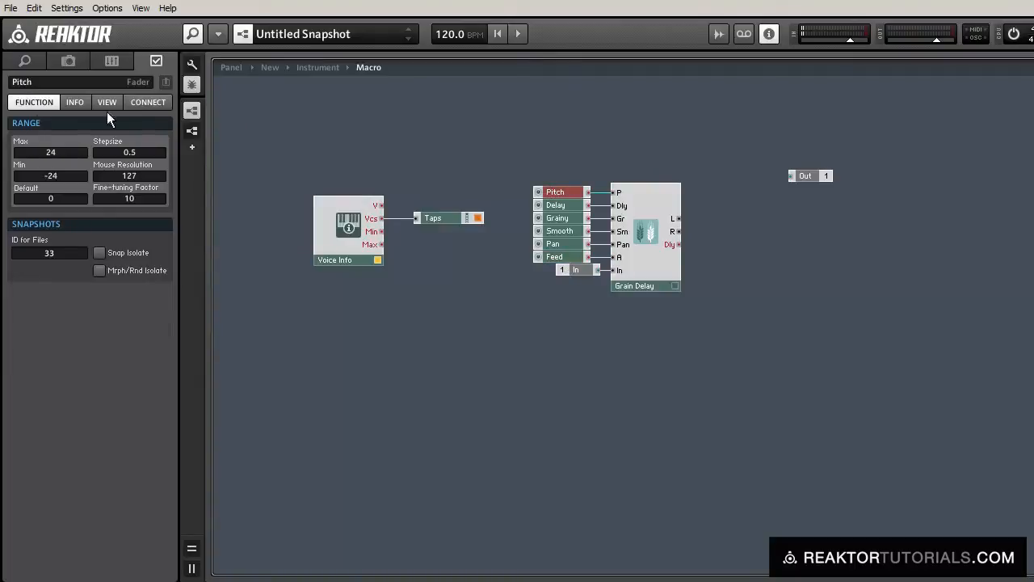
click(41, 150)
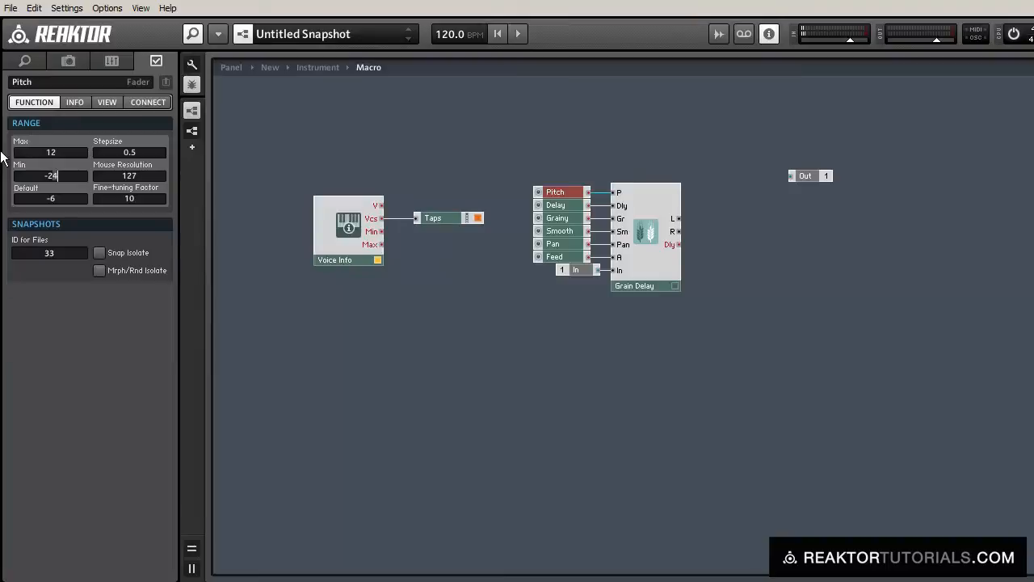
text(-12)
key(Return)
- Set the Delay control's maximum to 500
click(550, 204)
click(40, 153)
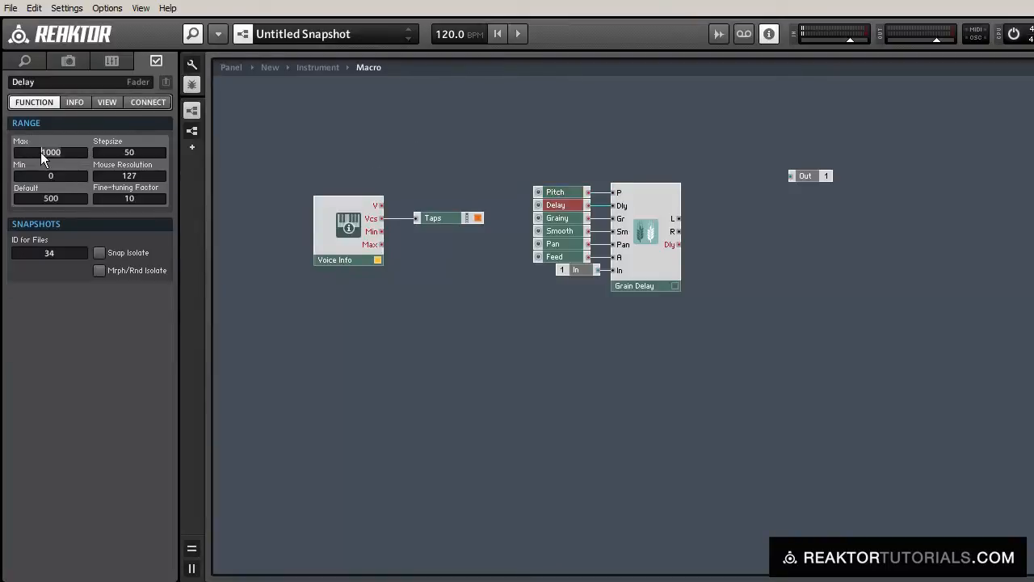
text(500)
key(Return)
click(435, 231)
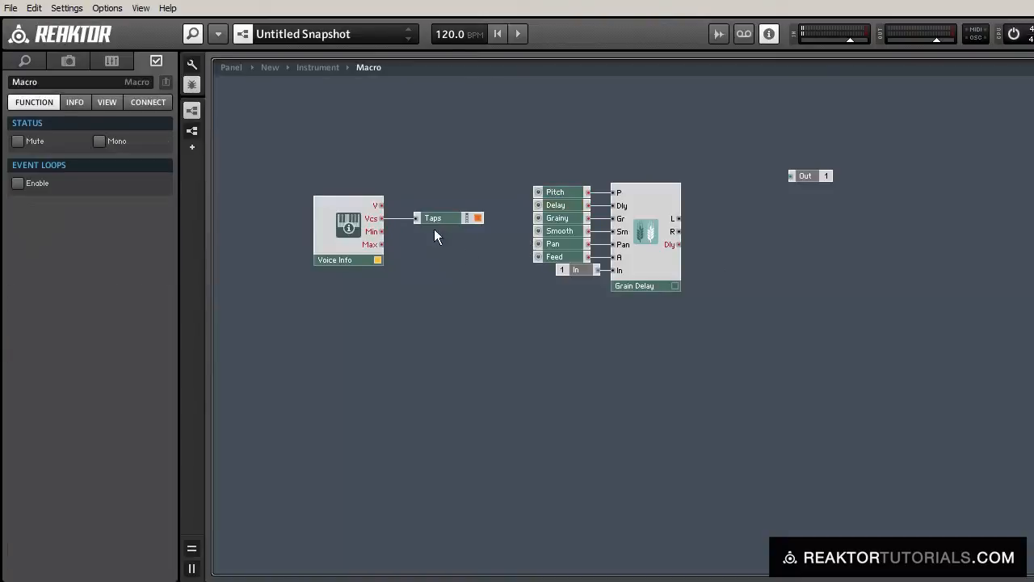
- Move Taps closer to Voice Info and shift Grain Delay with its controls and In terminal slightly down and right
drag(441, 218, 421, 217)
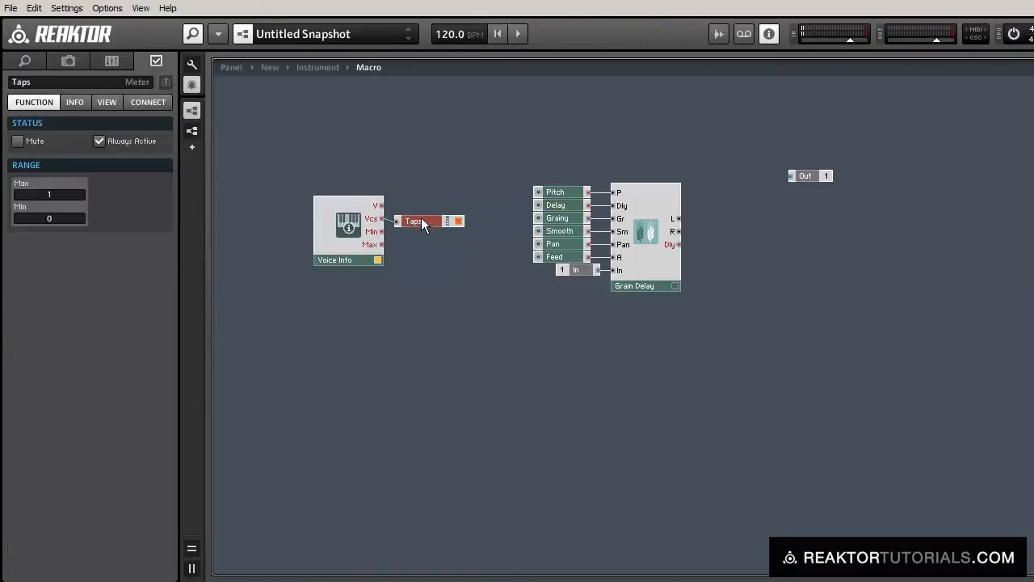
click(418, 315)
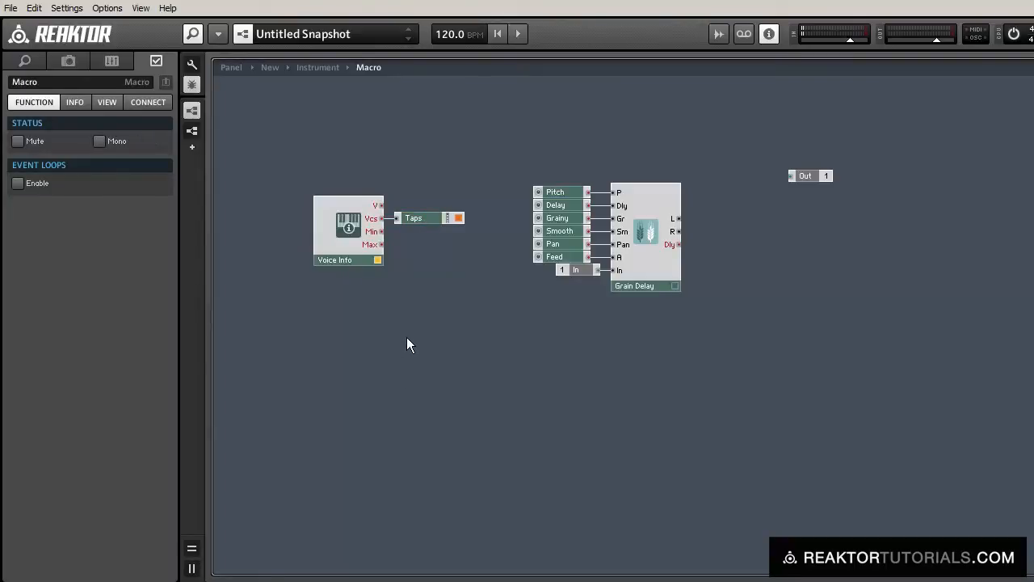
drag(512, 147, 667, 310)
click(450, 307)
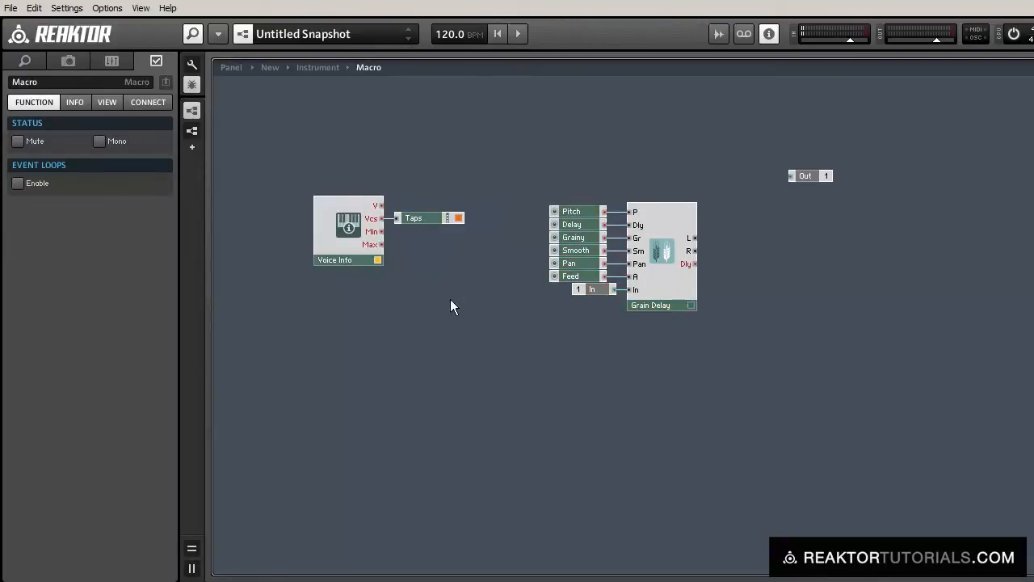
- Insert a Multiply module above and right of Taps and wire Voice Info's V output to its lower input
double_click(400, 277)
text(mult)
key(Return)
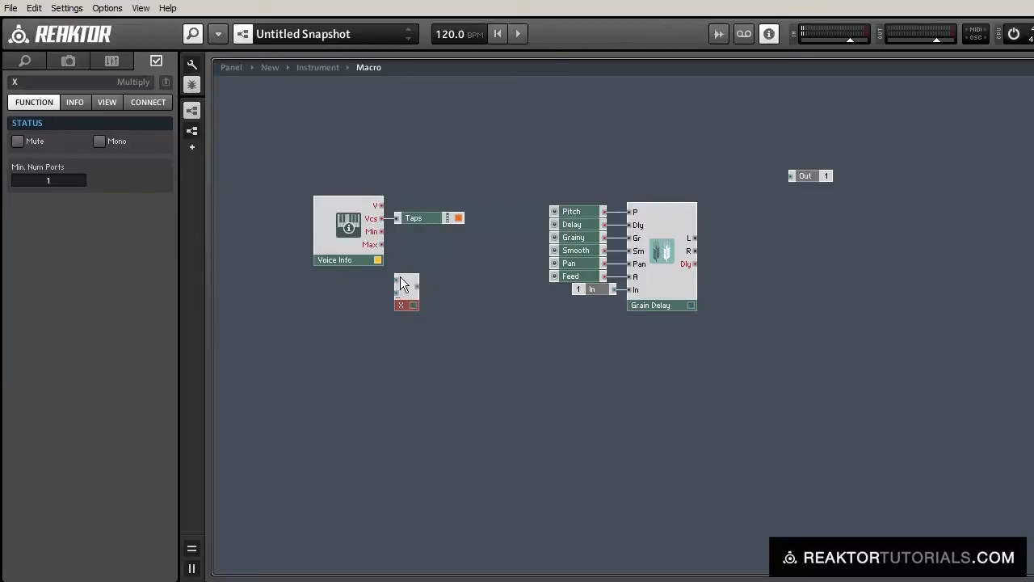
drag(402, 287, 456, 255)
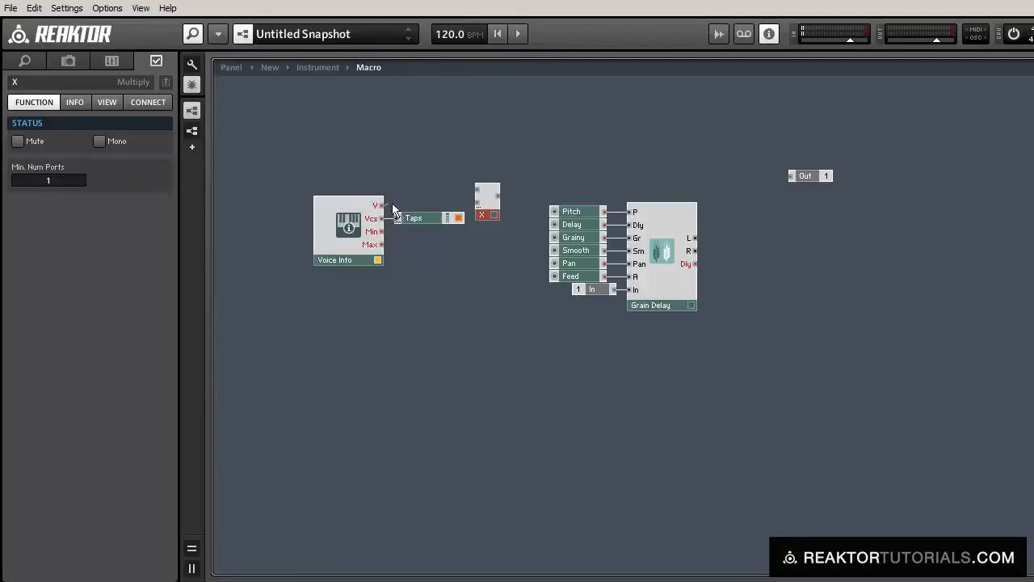
drag(447, 207, 485, 207)
click(434, 231)
- Place Pitch beside the Multiply module, wire it to the upper input and route the product to Grain Delay's P input
drag(579, 212, 433, 186)
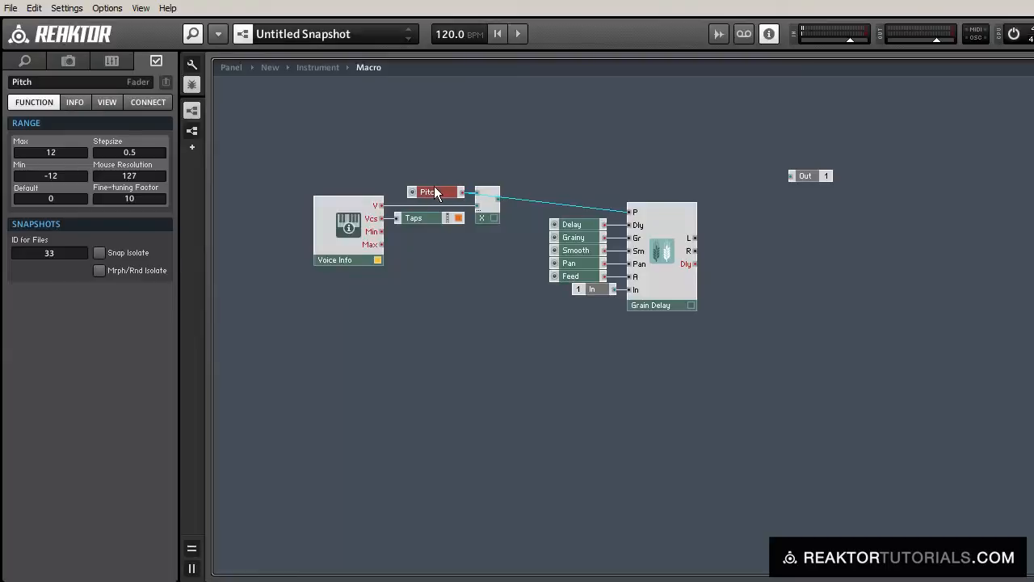
click(446, 155)
drag(498, 199, 635, 213)
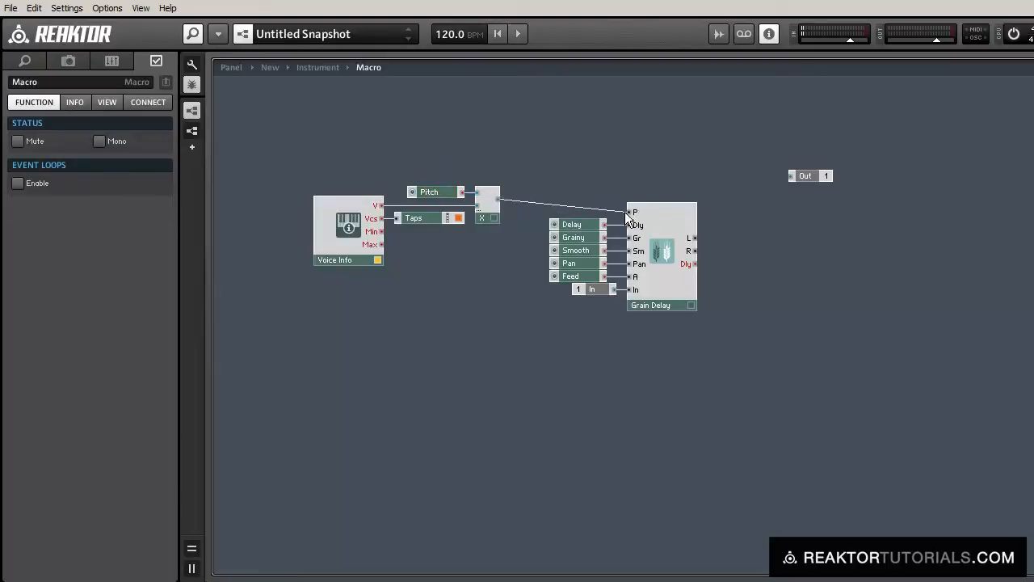
- Add a second Multiply module that combines the Delay control with Voice Info's V output and feeds Grain Delay's Dly input
click(484, 218)
drag(495, 216, 566, 217)
drag(566, 217, 585, 219)
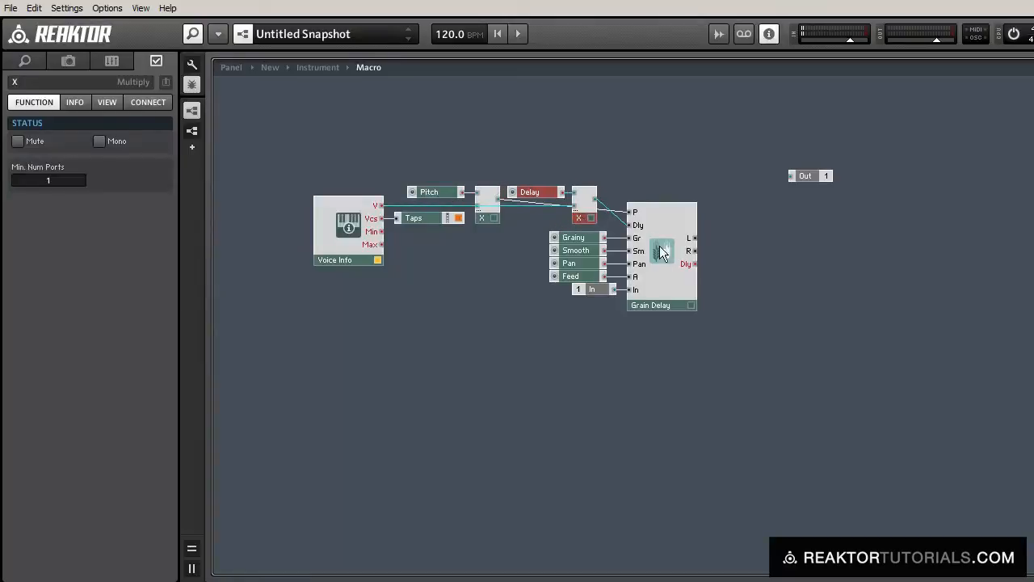
- Shift Grain Delay with its remaining controls and In terminal right, and align Delay and its multiplier with the Dly input
drag(601, 167, 693, 374)
drag(670, 288, 735, 291)
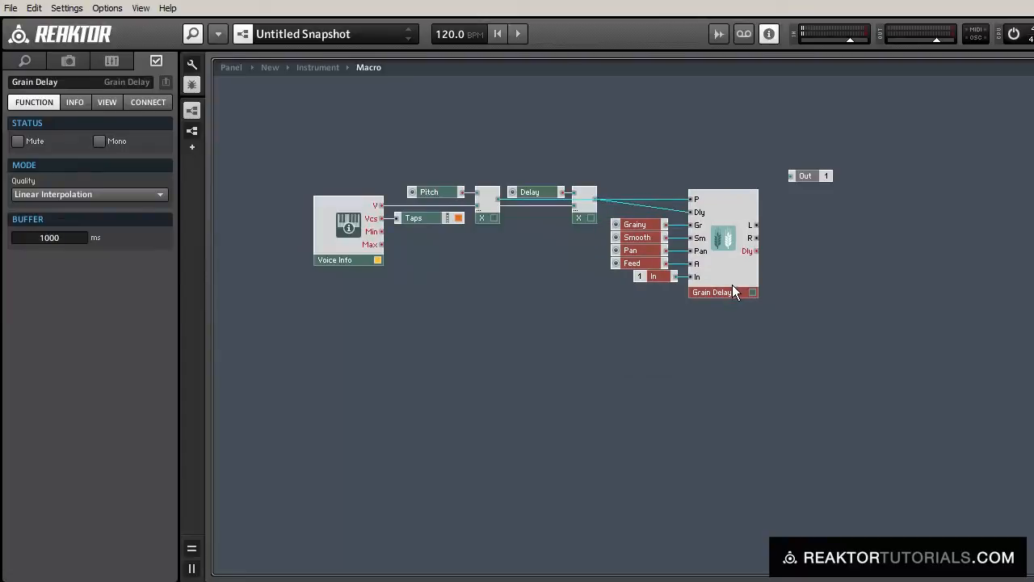
click(517, 162)
drag(584, 228, 584, 228)
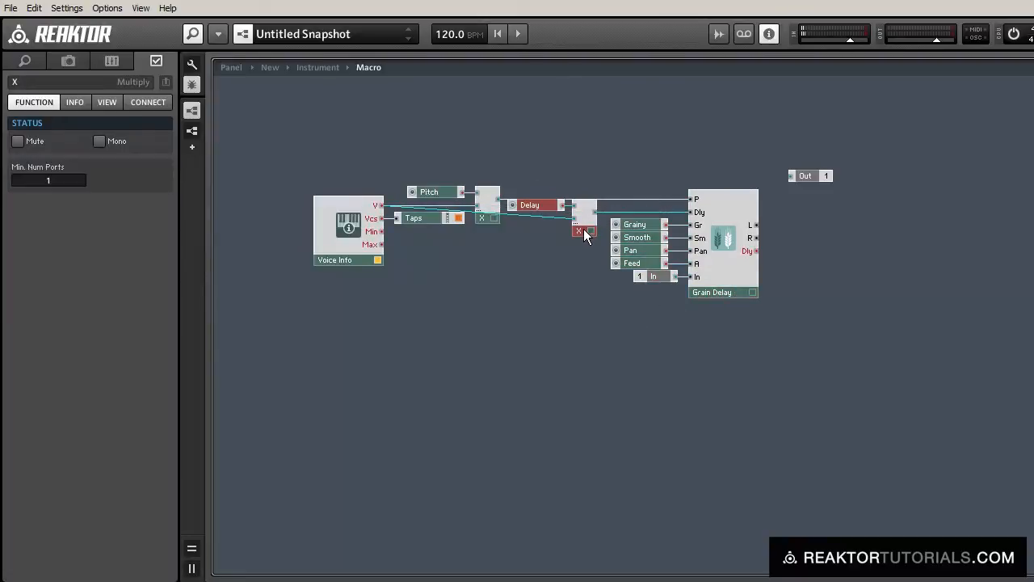
click(459, 253)
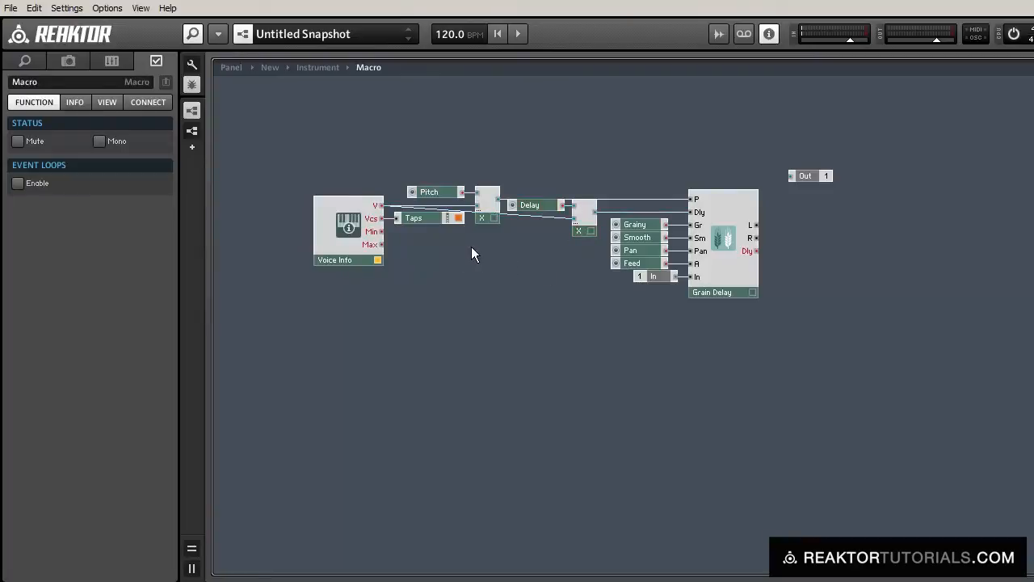
- Move the Feed control left, away from Grain Delay, and insert a Power module beside it
drag(626, 270, 455, 271)
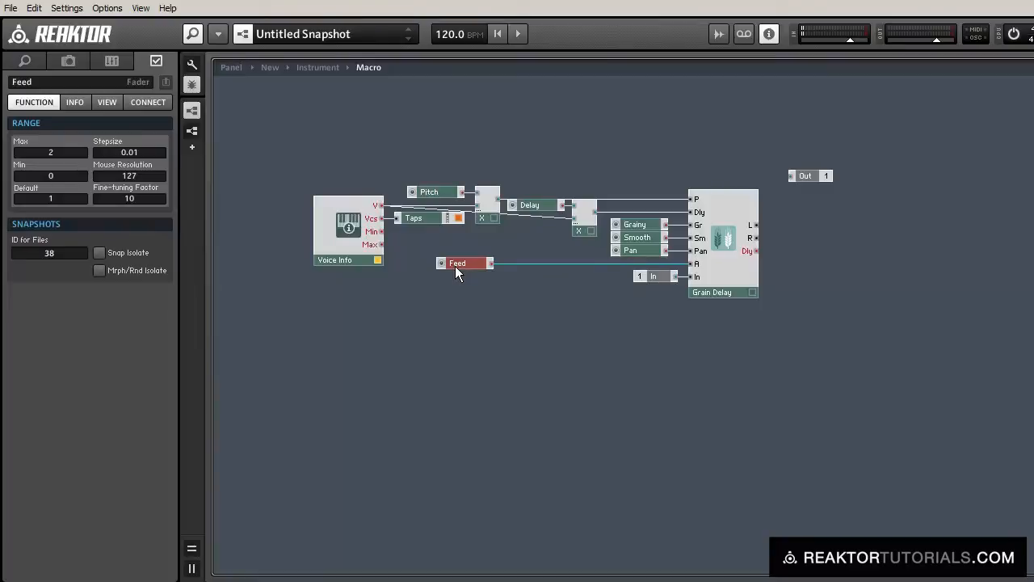
click(445, 305)
double_click(445, 305)
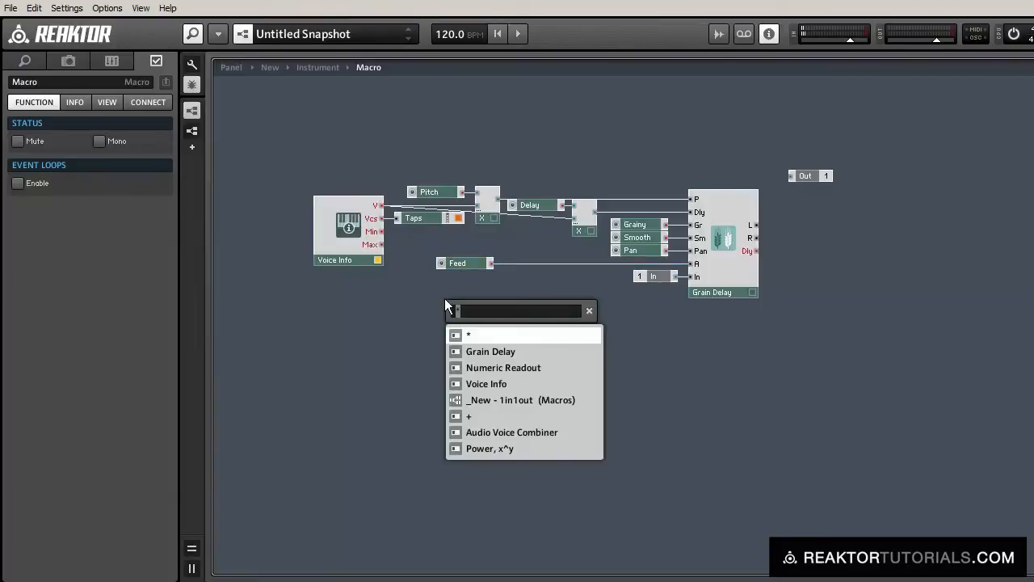
text(powe)
key(Return)
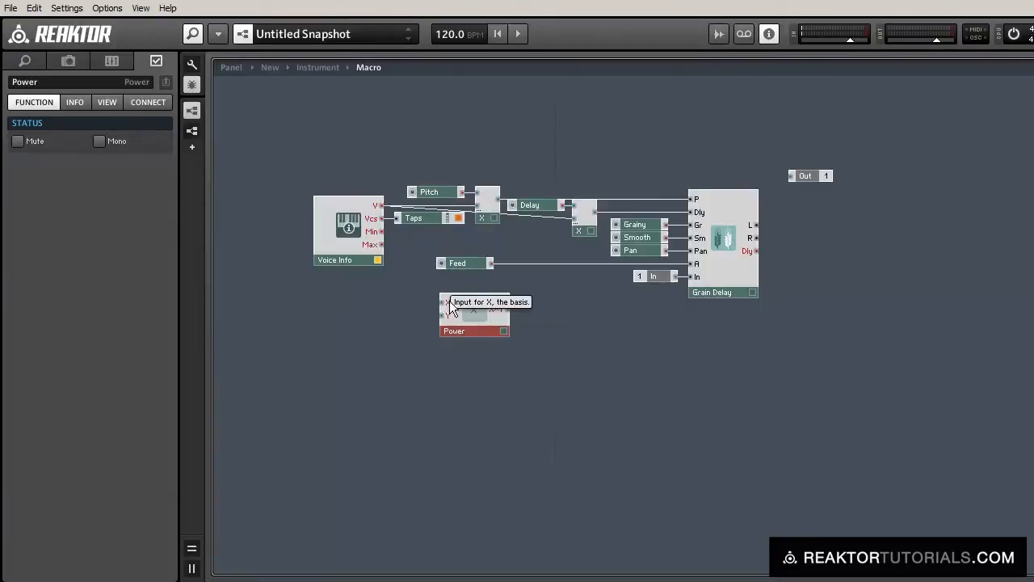
drag(475, 327, 539, 296)
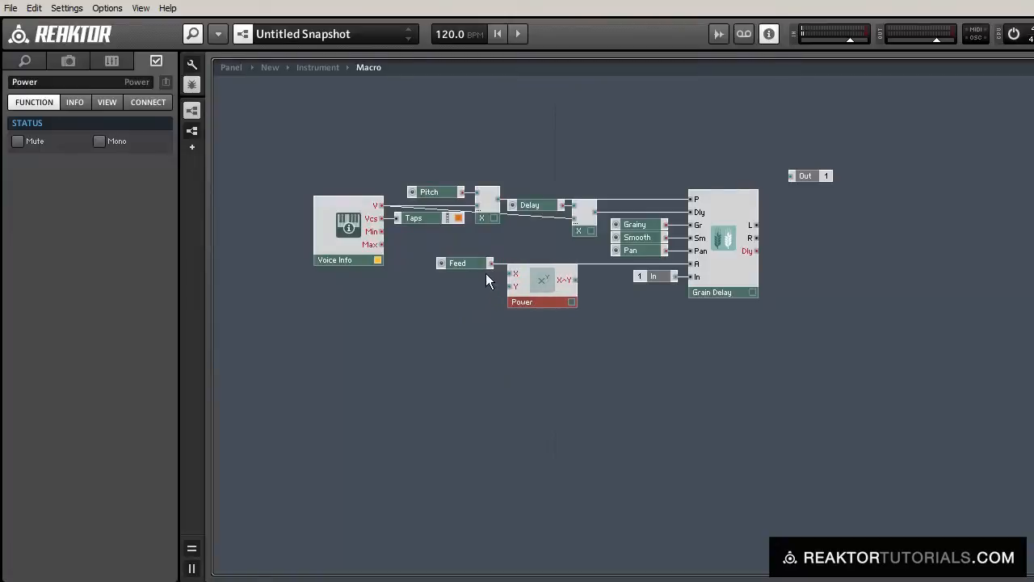
- Wire Feed to Power's X, Voice Info's V to Y and the result to Grain Delay's A, aligning Feed and Power with that input
drag(487, 262, 383, 206)
click(470, 316)
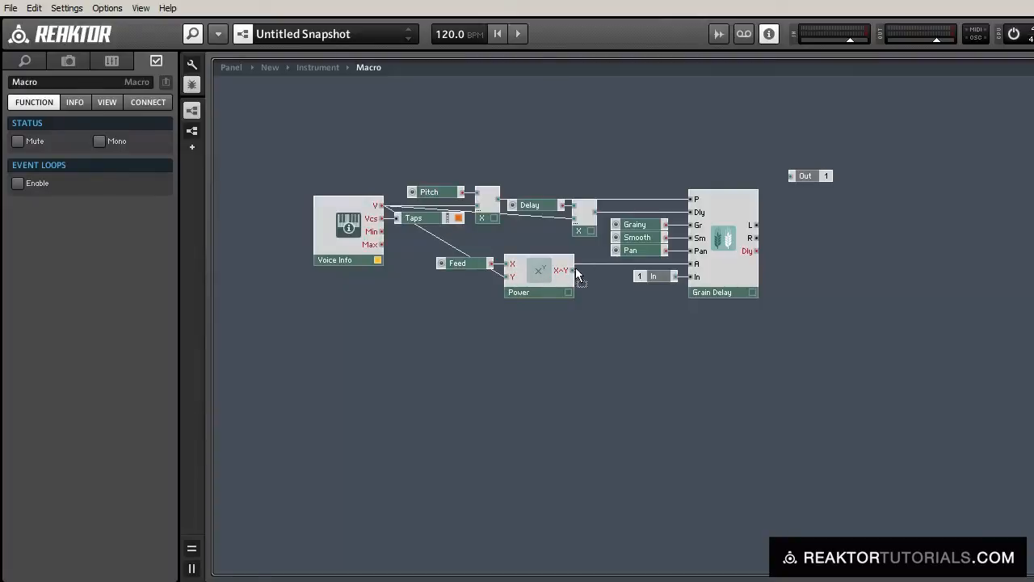
drag(571, 270, 692, 263)
drag(576, 332, 461, 259)
drag(529, 280, 552, 274)
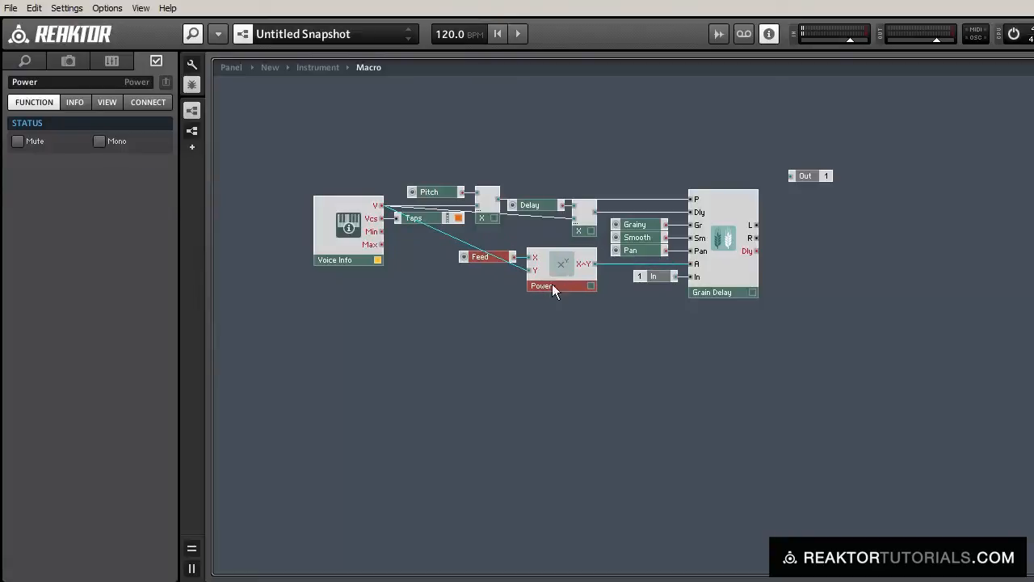
- Move Voice Info and Taps down and left, and shift Grain Delay with its In terminal slightly left
click(372, 310)
click(356, 260)
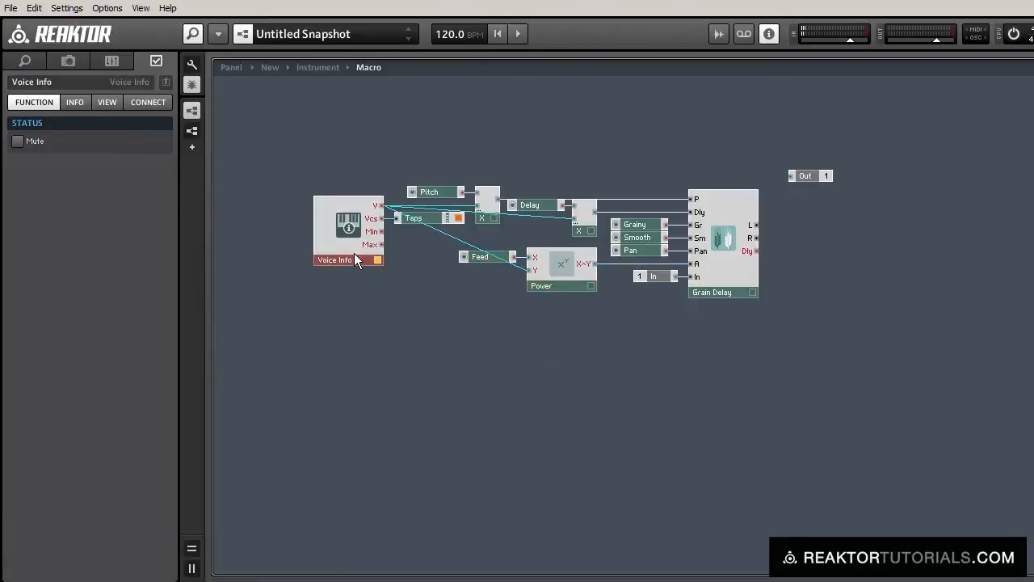
drag(286, 201, 330, 254)
click(328, 308)
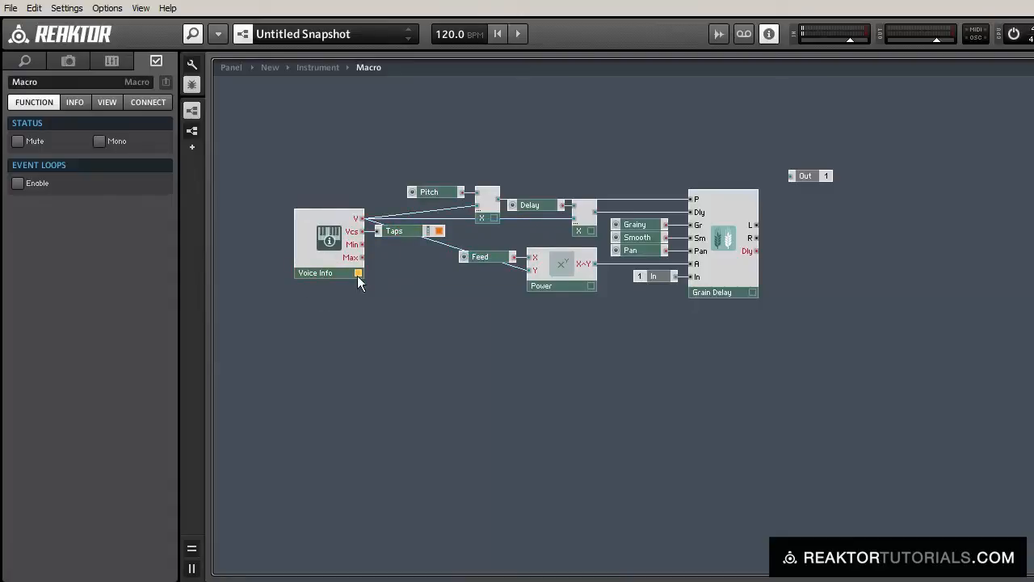
drag(674, 155, 730, 291)
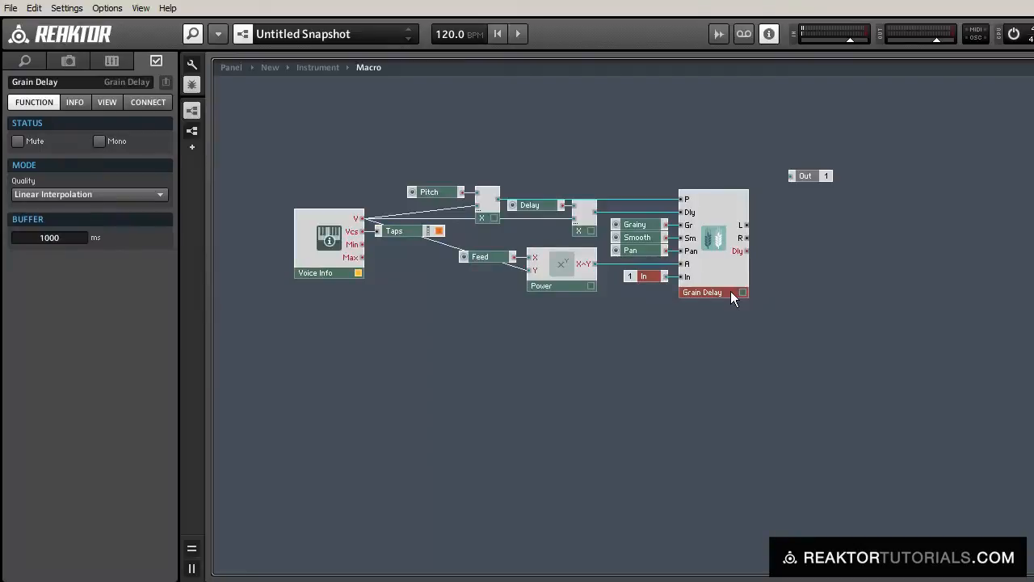
click(664, 322)
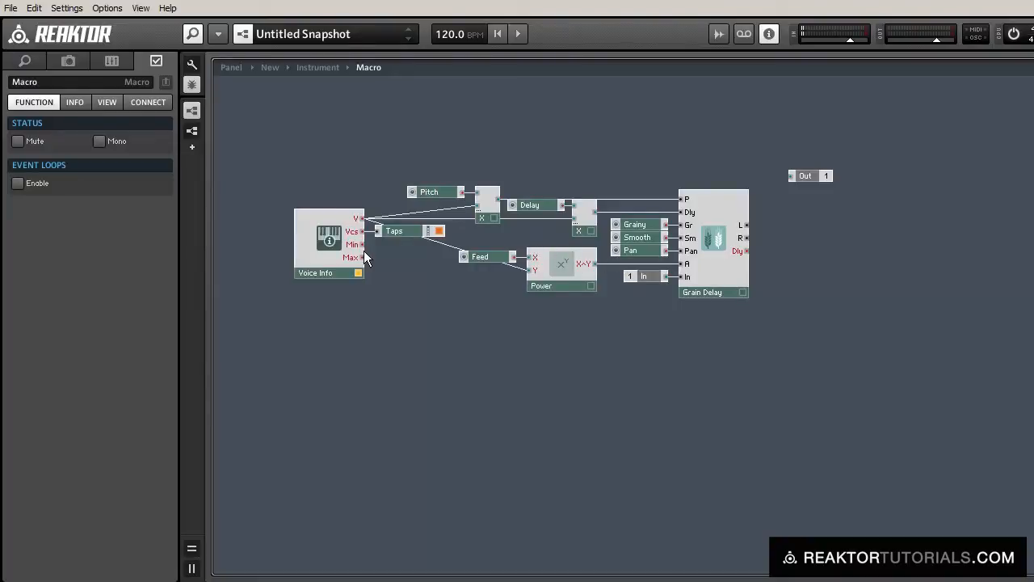
- Insert a Modulo module below Taps and connect Voice Info's V output to its A input
double_click(402, 292)
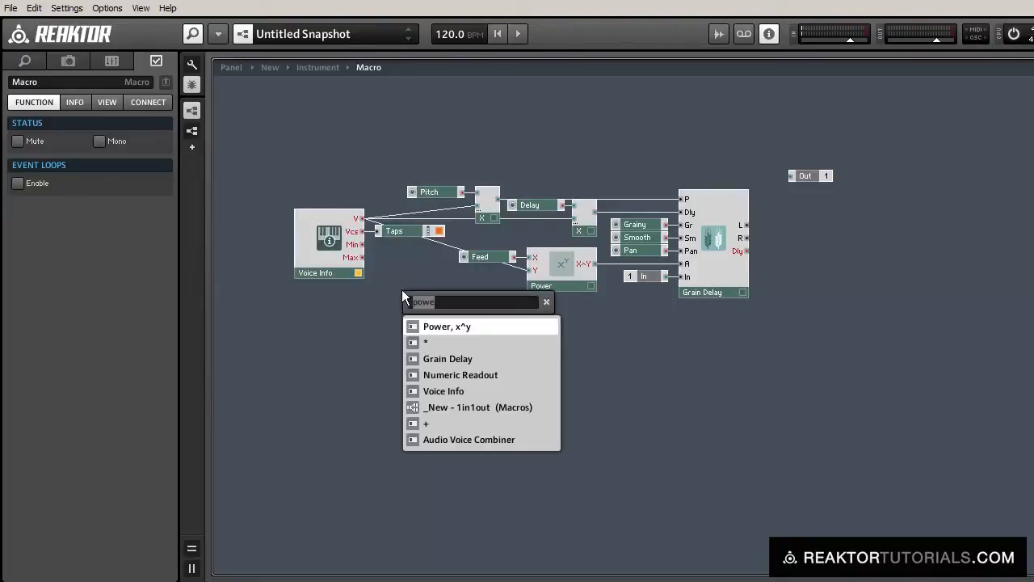
text(mou)
key(BackSpace)
text(dul)
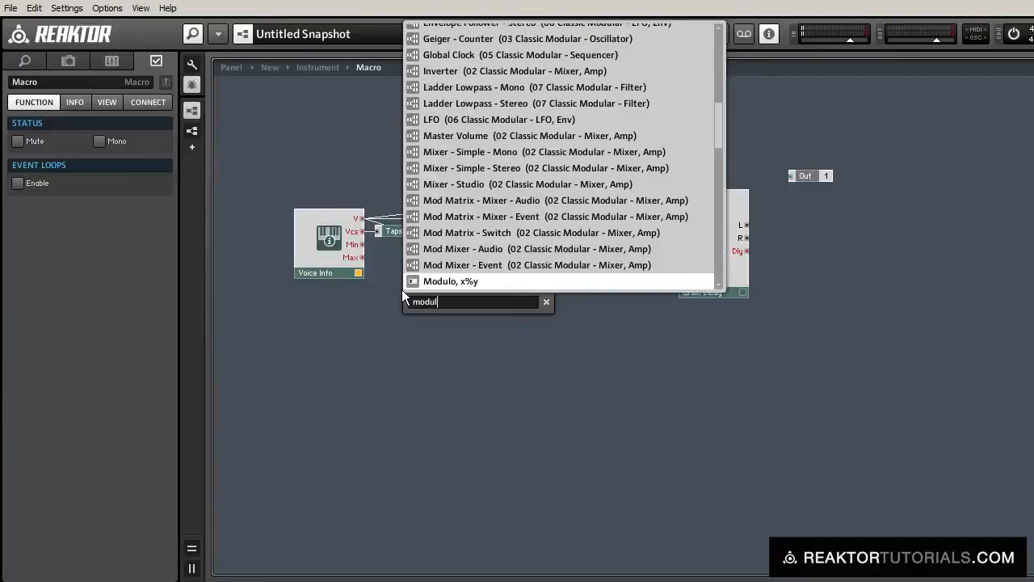
key(Return)
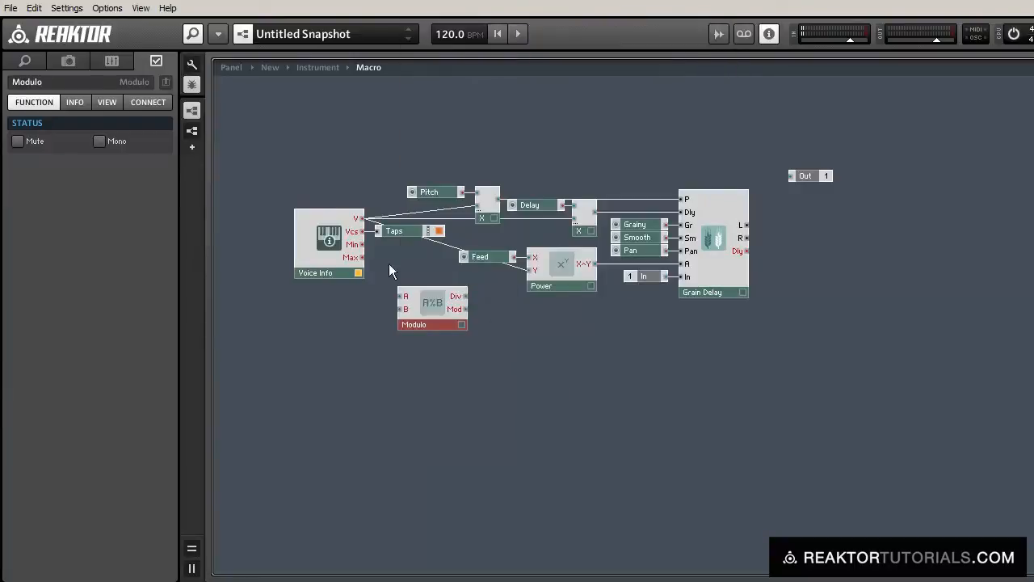
drag(361, 219, 426, 342)
- Create a constant of 2 on the Modulo module's B input and place it close to the module
right_click(407, 332)
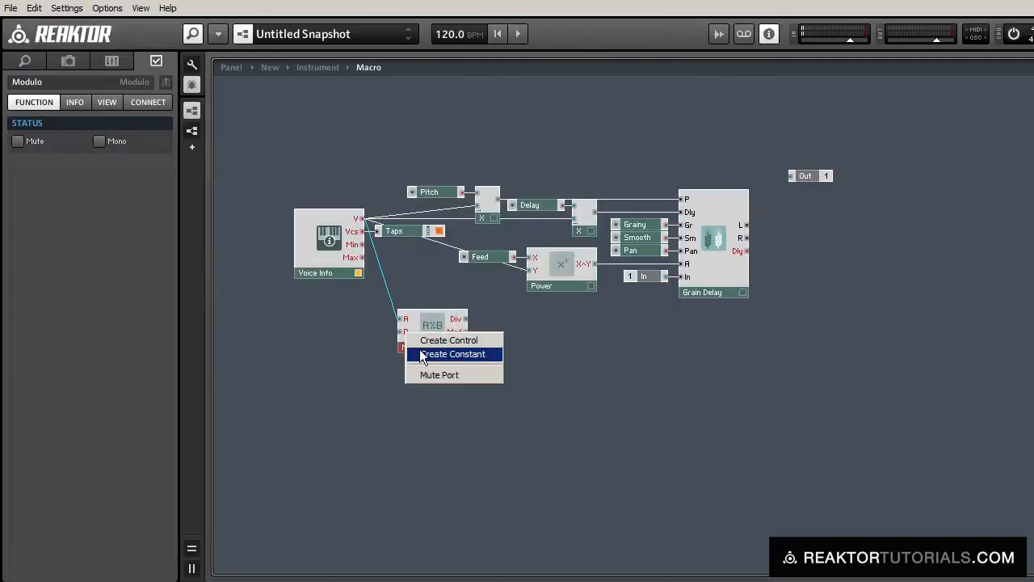
click(417, 353)
double_click(39, 140)
text(2)
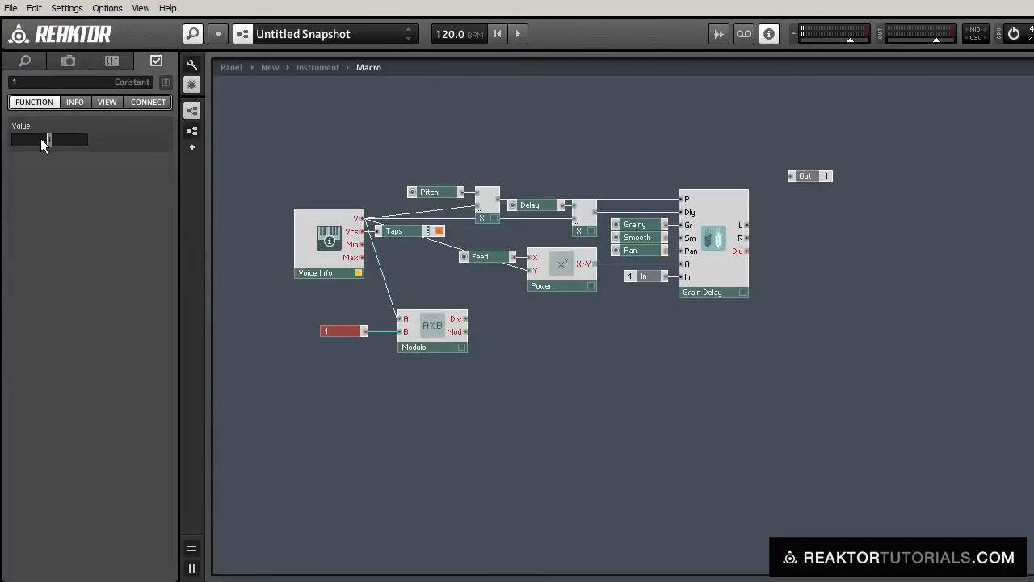
key(Return)
click(277, 414)
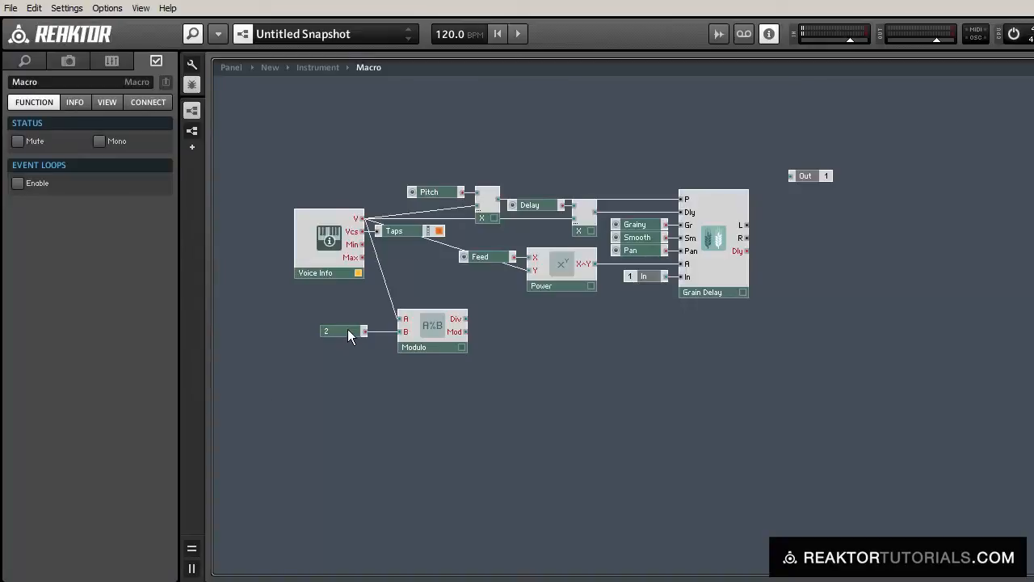
drag(348, 332, 372, 335)
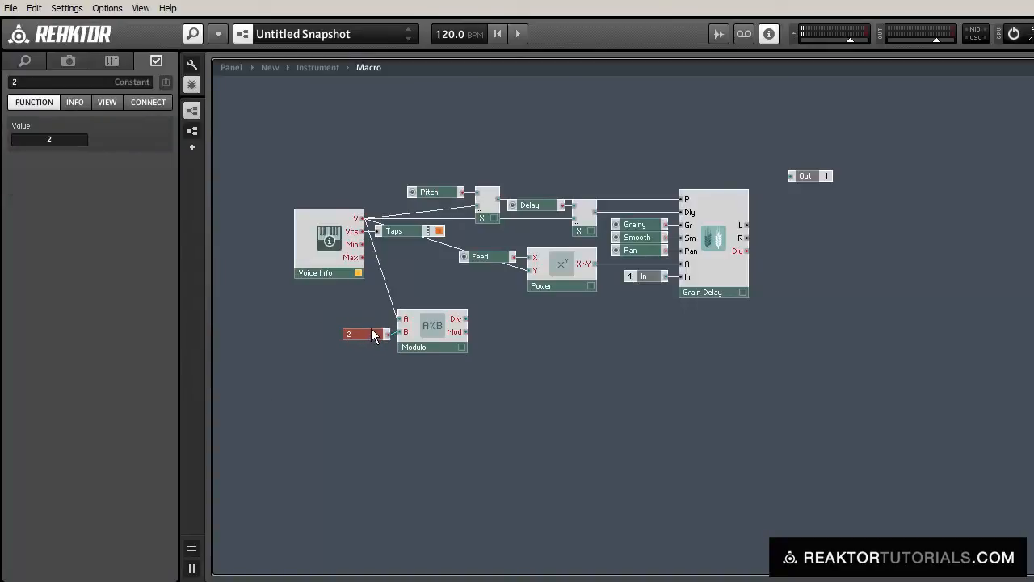
- Insert a Logic AND module beside Modulo, wire the Mod output to its lower input and lower Modulo with its constant
click(392, 425)
double_click(392, 424)
text(logic)
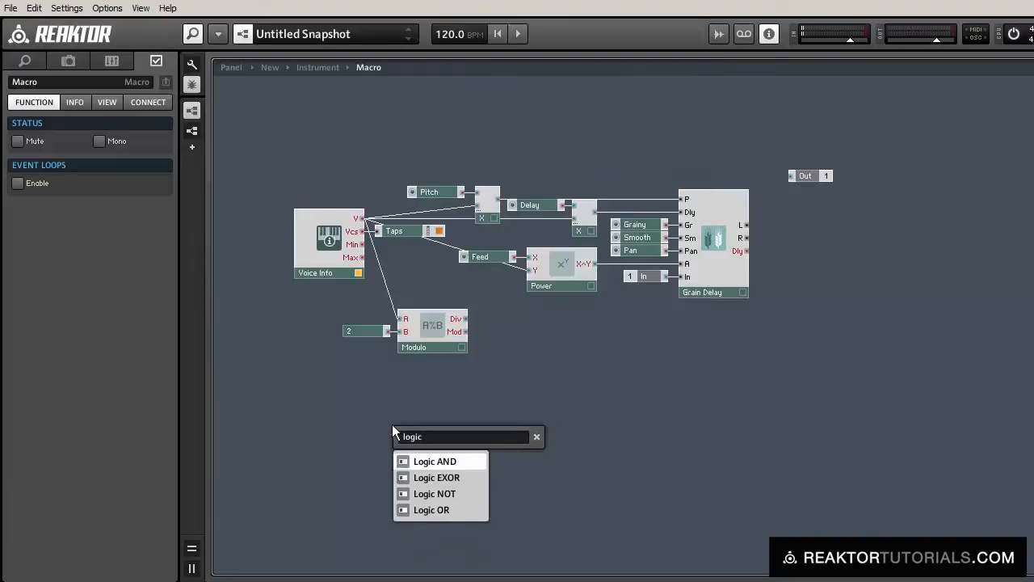
key(Return)
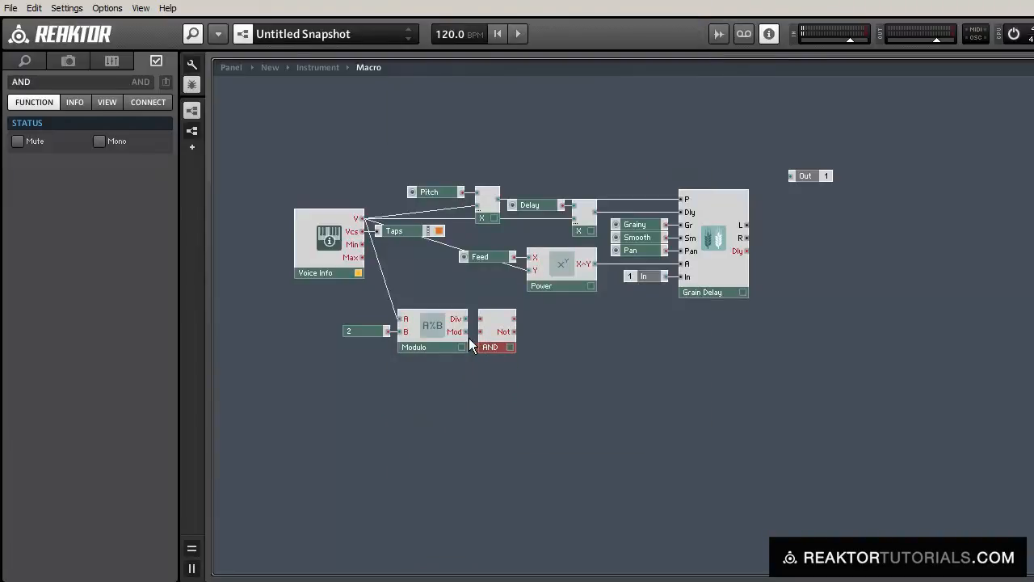
drag(325, 314, 441, 364)
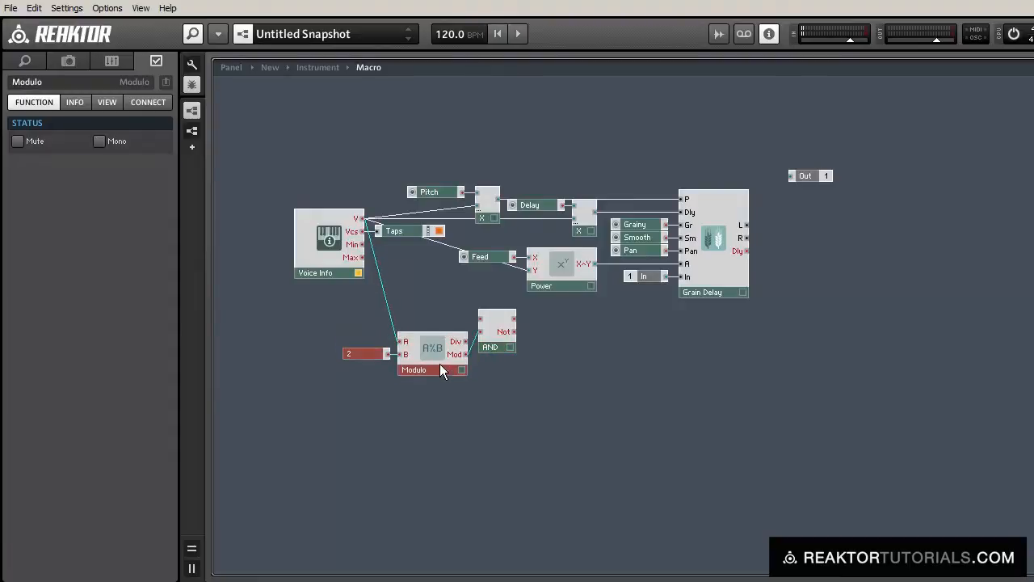
- Insert a Button above the Modulo module and connect it to the AND module's upper input
double_click(441, 312)
text(butt)
key(Return)
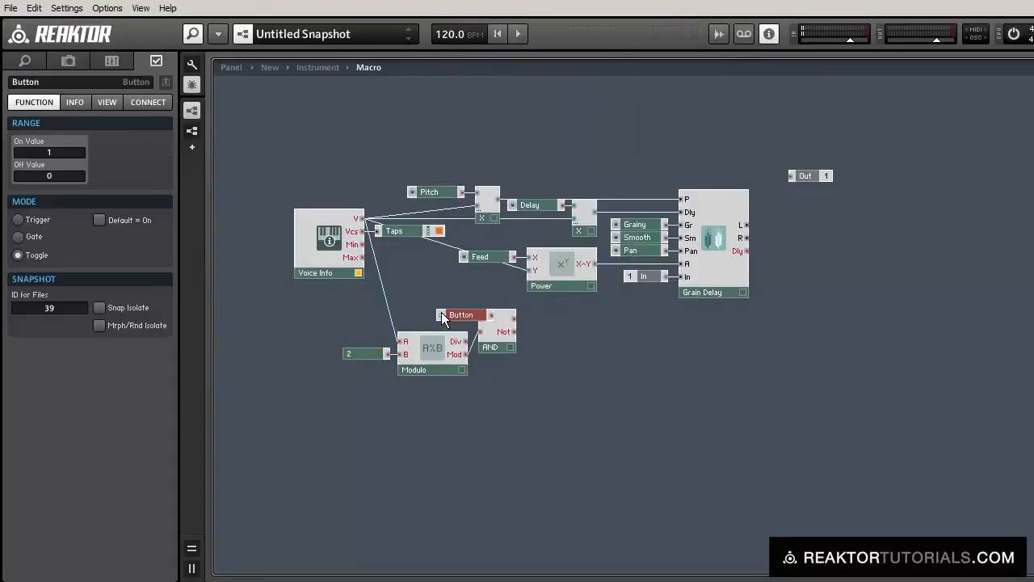
drag(441, 315, 419, 319)
drag(434, 322, 431, 316)
click(432, 322)
click(431, 292)
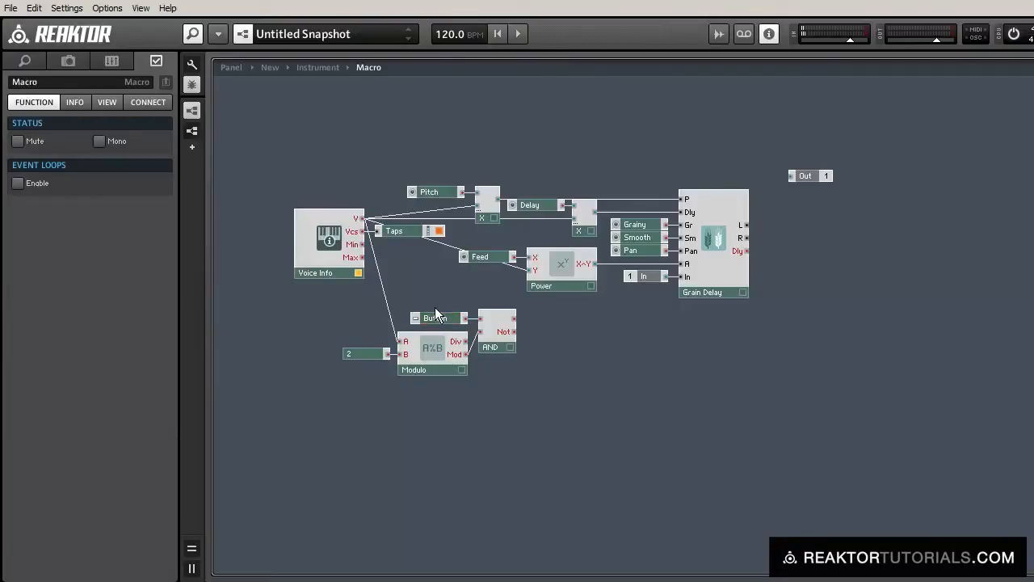
- Rename the button Ping Pong and move it slightly down together with the AND module
click(435, 315)
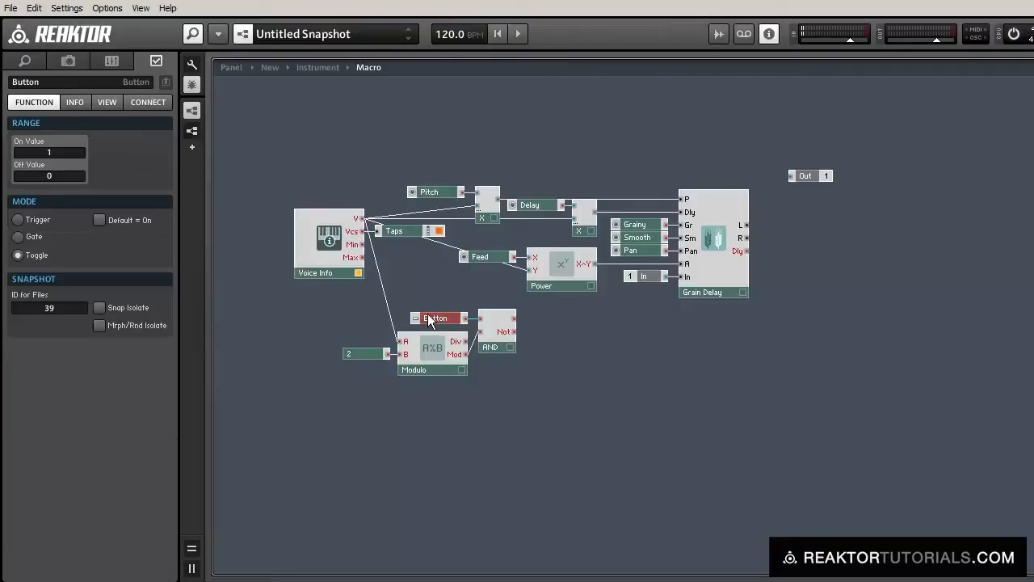
click(58, 81)
text(Ping Pong)
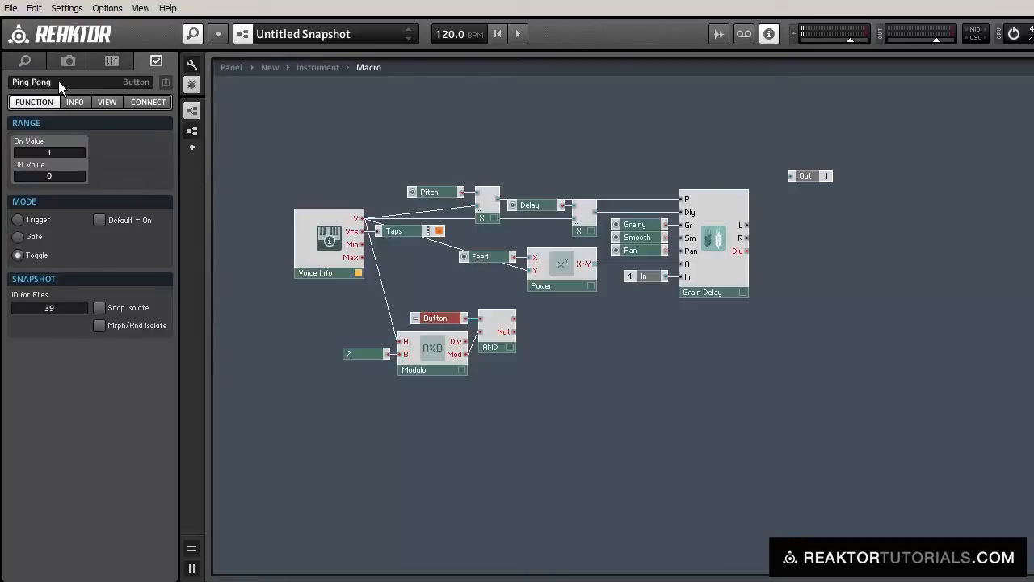
key(Return)
drag(413, 304, 499, 347)
click(477, 380)
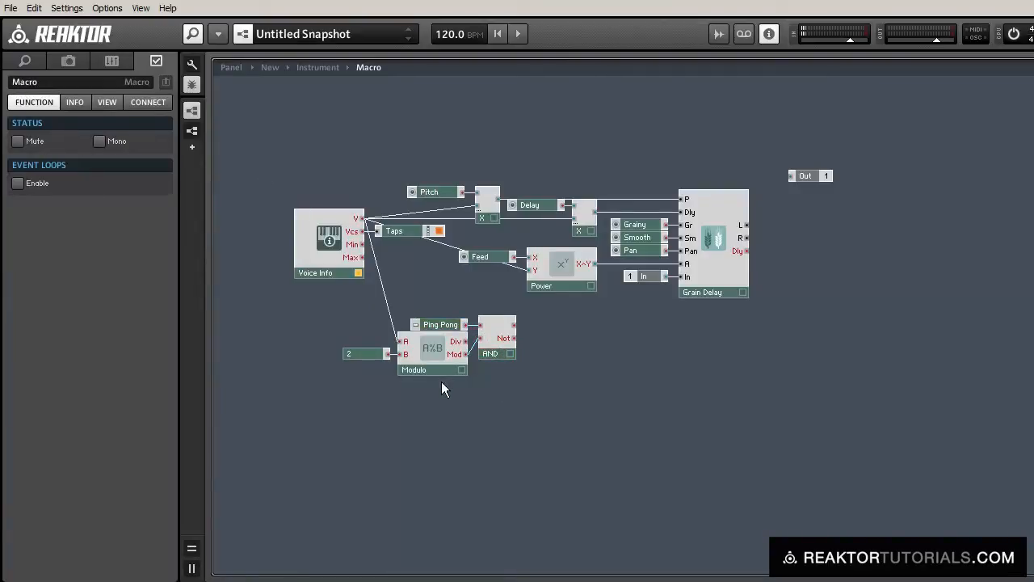
- Insert a Mult/Add, a*b+c module below the Modulo module
double_click(441, 382)
text(mult)
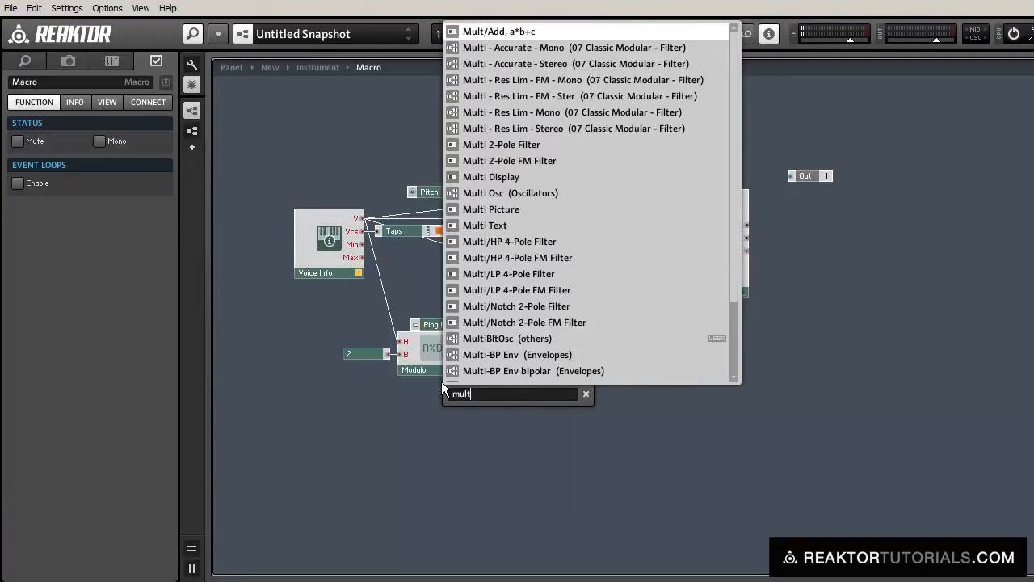
key(Return)
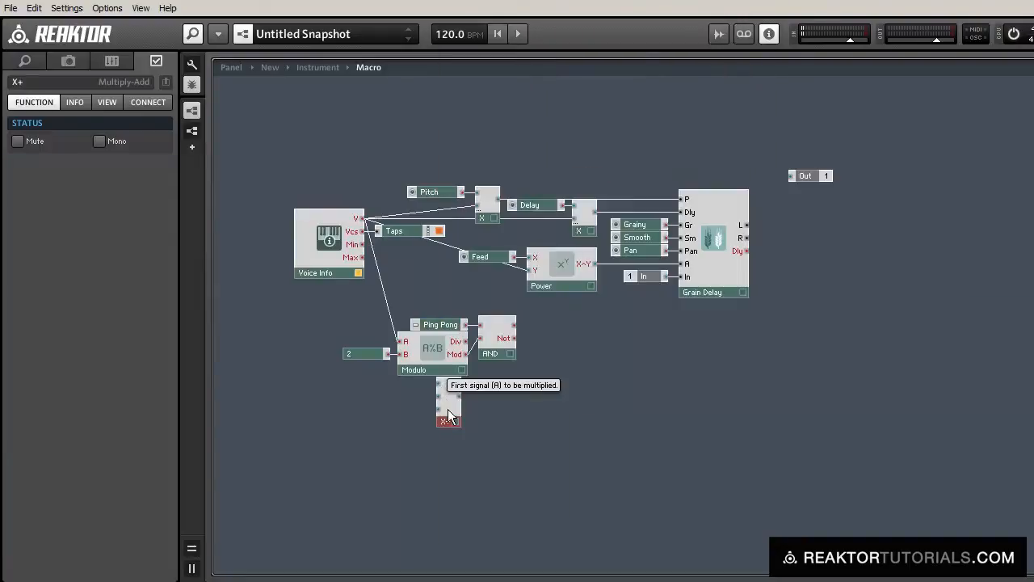
- Place the Mult/Add module beside AND, wire the AND output to its first input and feed its second input a constant of 2
drag(451, 419, 581, 363)
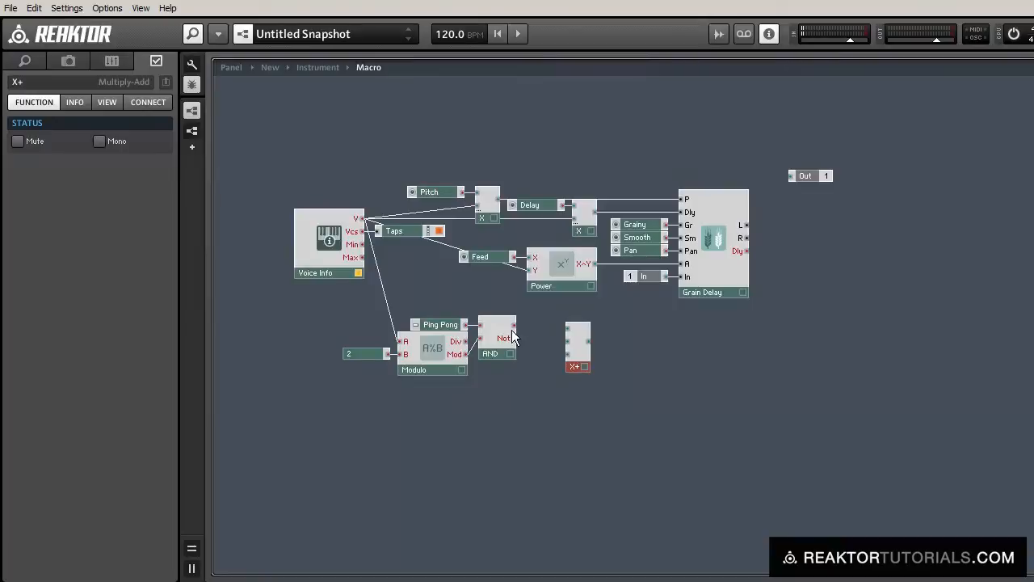
drag(514, 325, 586, 355)
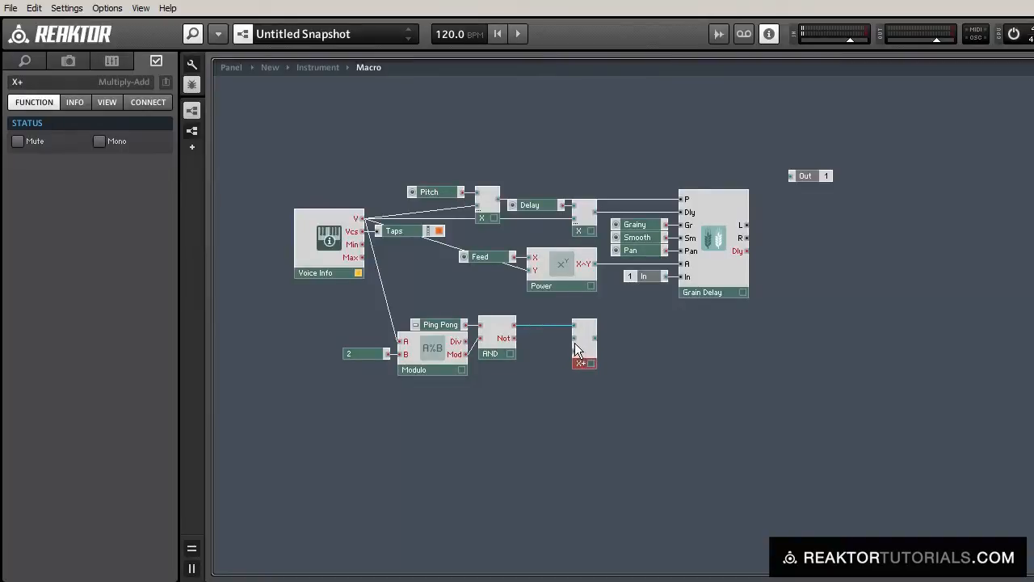
right_click(575, 349)
click(587, 365)
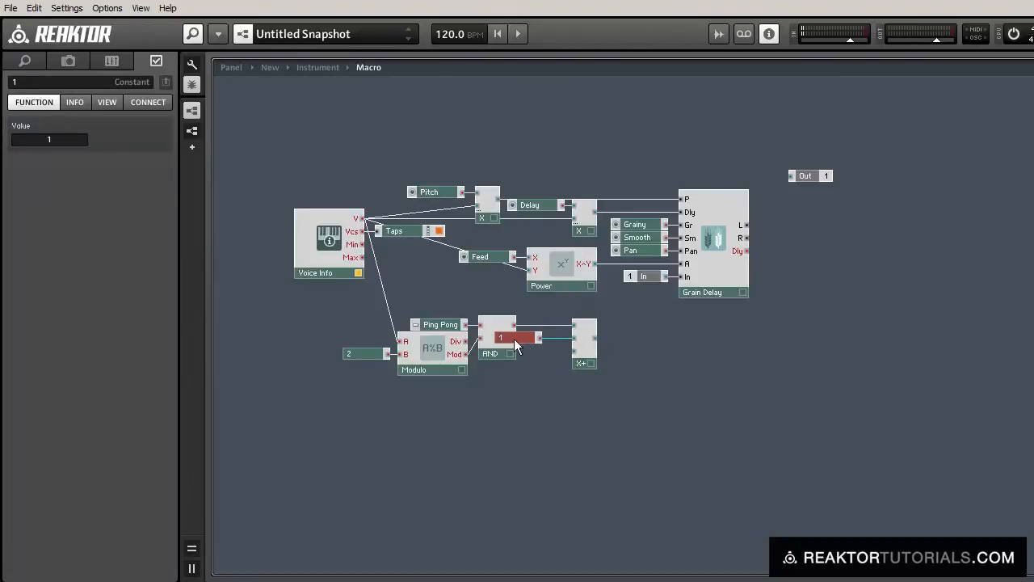
drag(536, 334, 537, 335)
click(29, 103)
text(3)
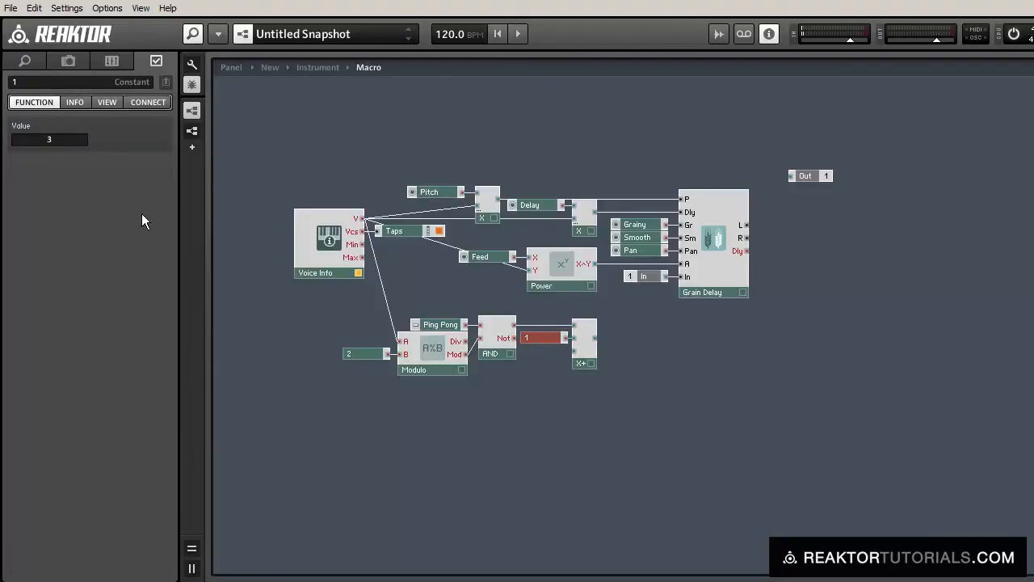
key(BackSpace)
text(2)
click(579, 407)
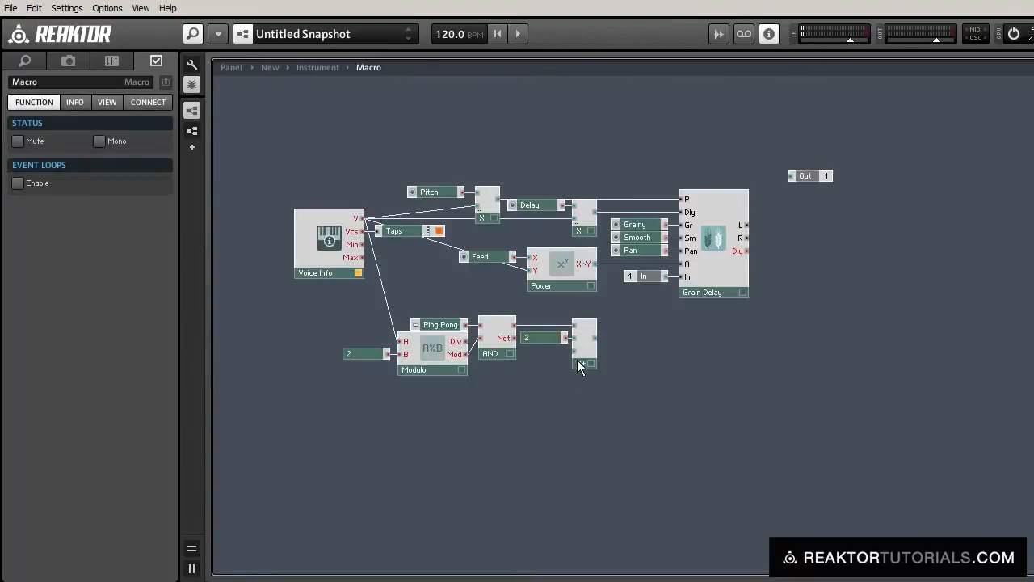
- Feed the Mult/Add module's third input a constant of -1, aligned beneath the constant on its second input
right_click(574, 351)
click(591, 376)
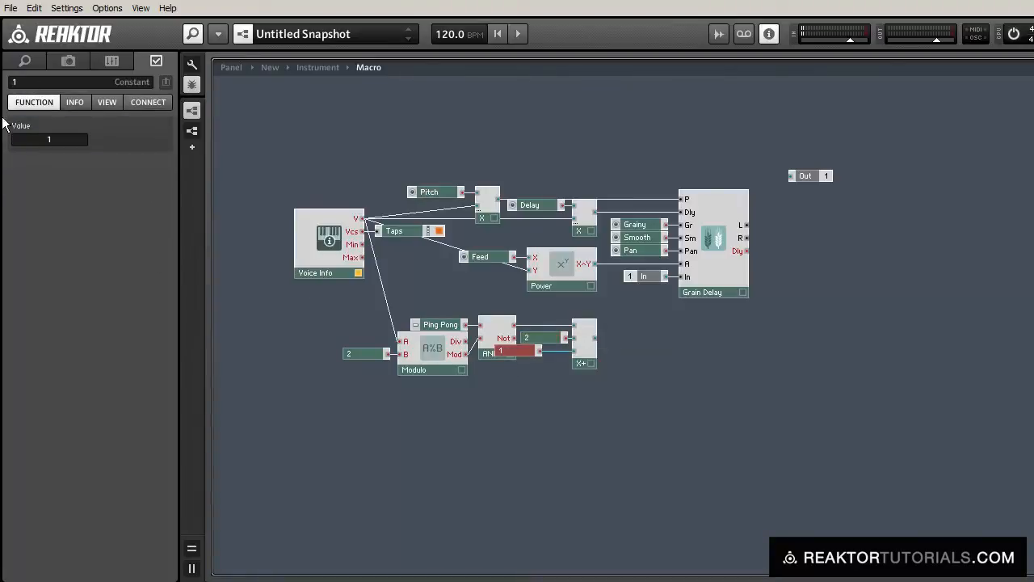
click(33, 143)
text(-2)
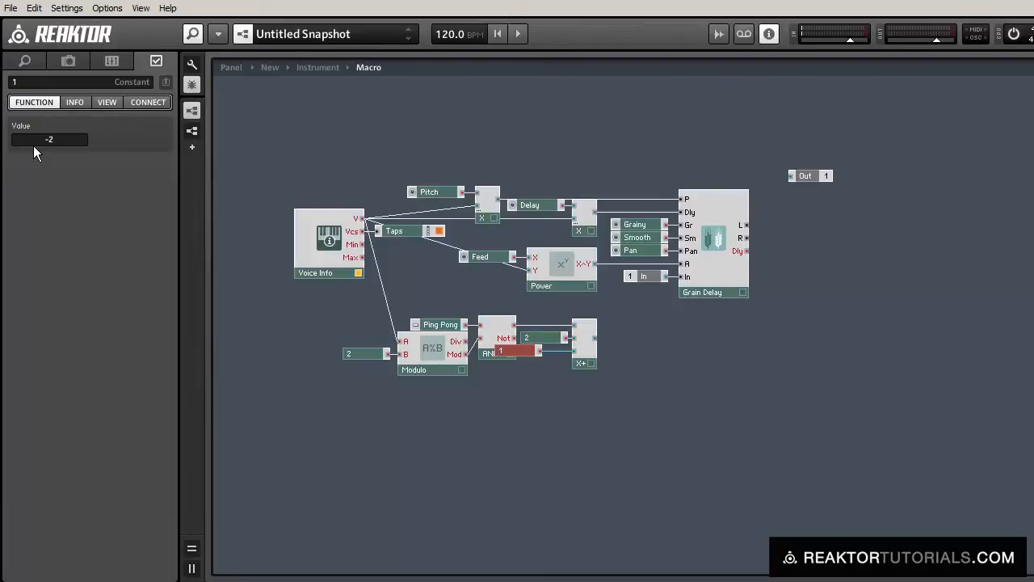
key(Return)
click(434, 404)
drag(504, 358, 539, 358)
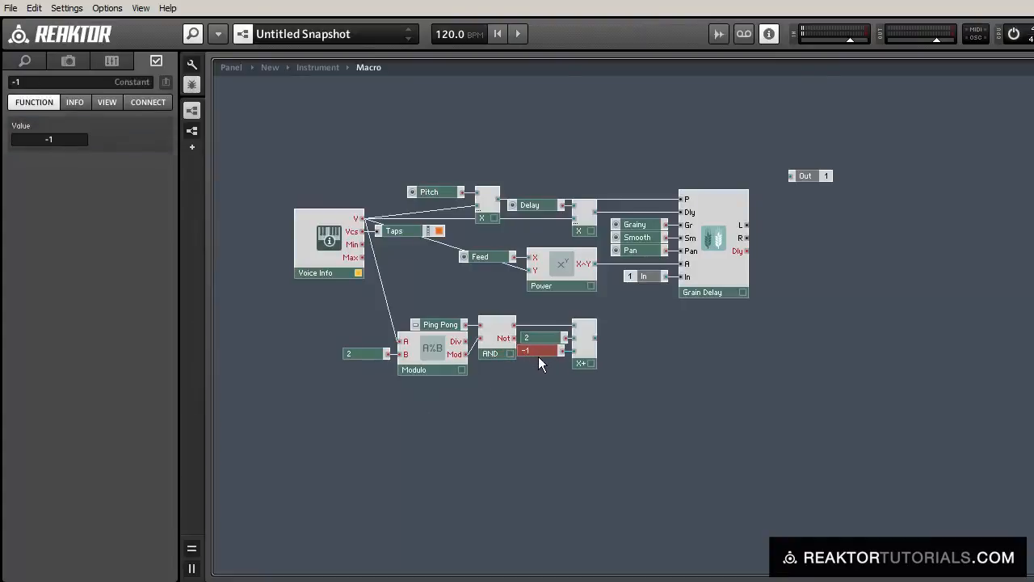
click(536, 410)
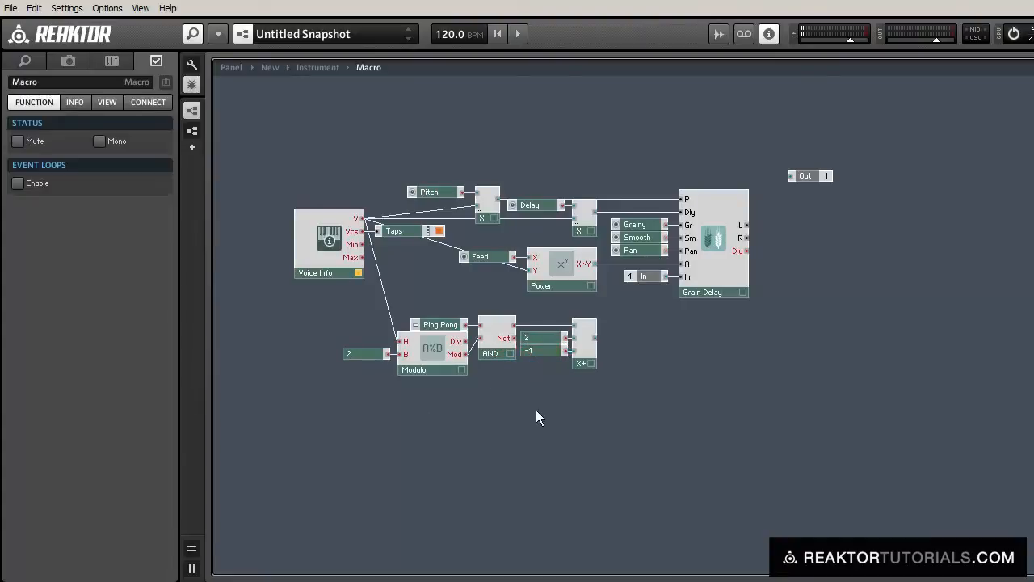
- Insert an Invert, -x module beside the Mult/Add module and wire the Mult/Add output to it
double_click(504, 415)
text(-x)
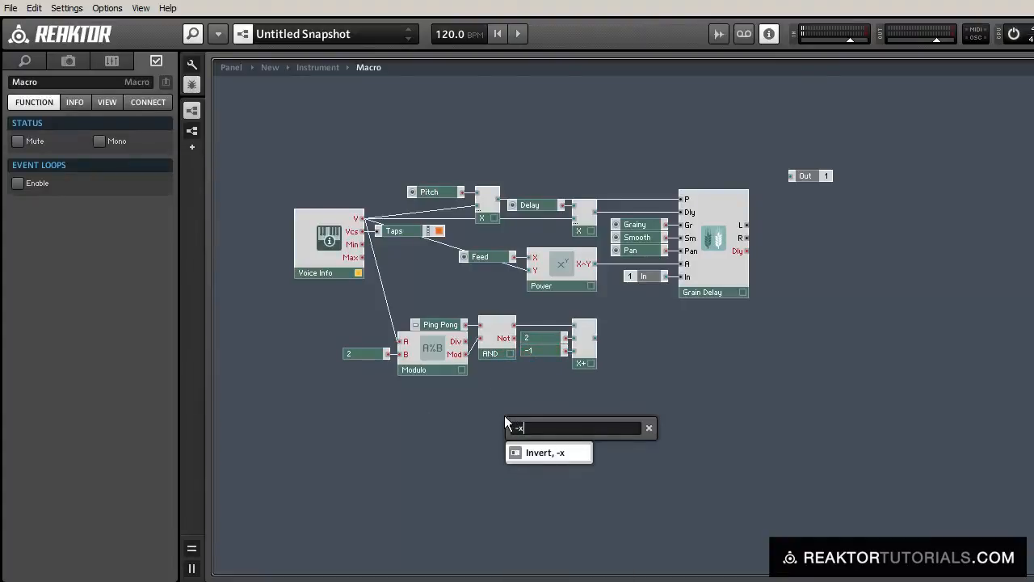
key(Return)
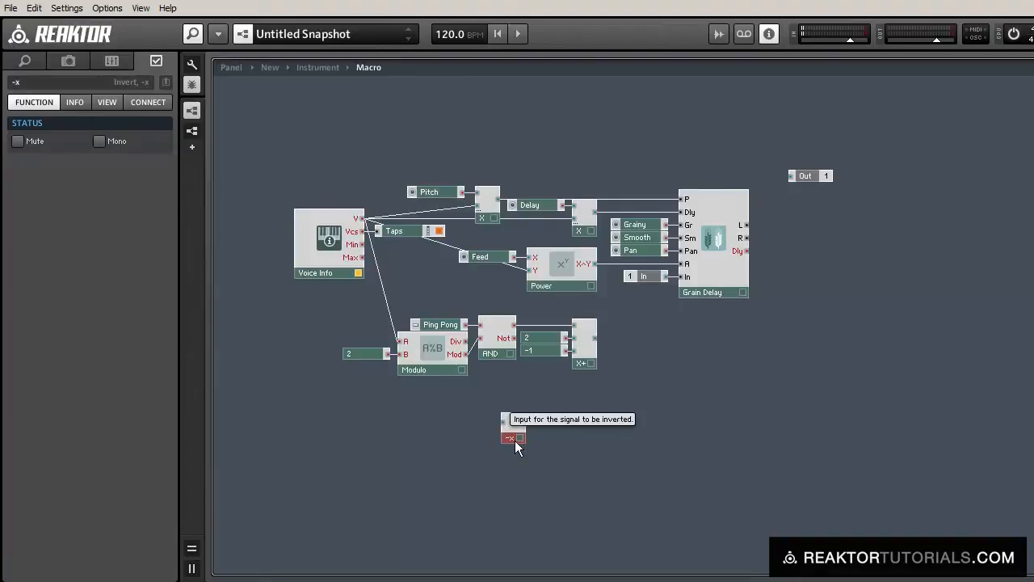
drag(515, 440, 629, 388)
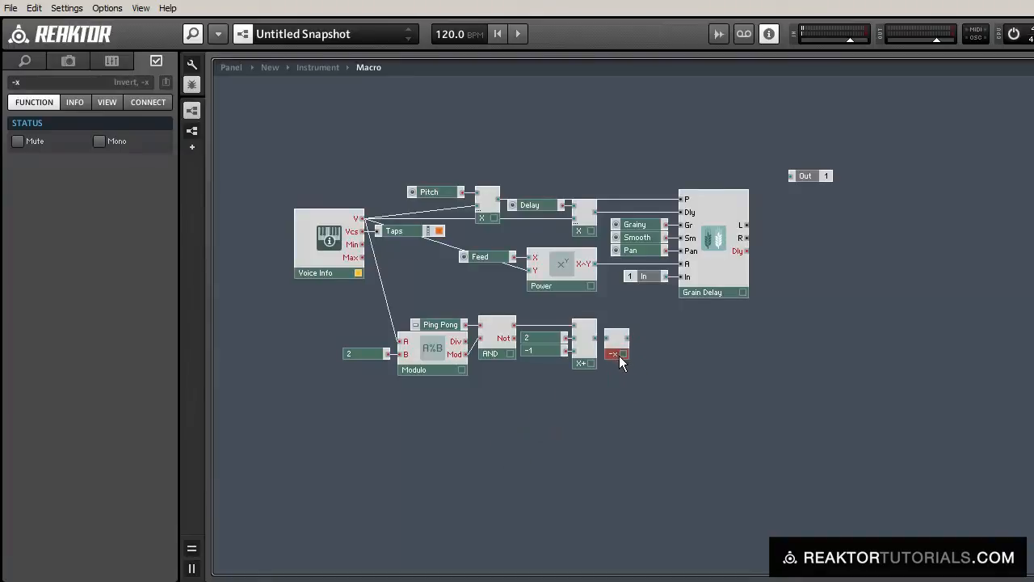
drag(596, 338, 608, 339)
- Move the Voice Info, pitch, delay, feed and ping-pong modules together to the left, making room before the Pan control
drag(269, 149, 609, 391)
drag(620, 354, 564, 347)
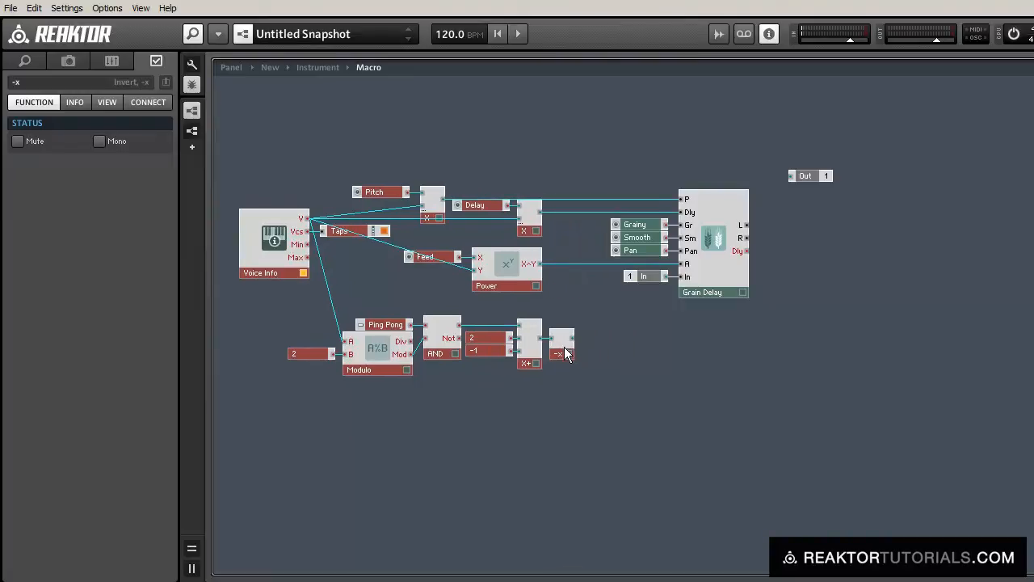
click(537, 370)
- Insert a multiply module between the Pan control and the Grain Delay's Pan input, with the Invert output as its second factor
double_click(537, 377)
text(*)
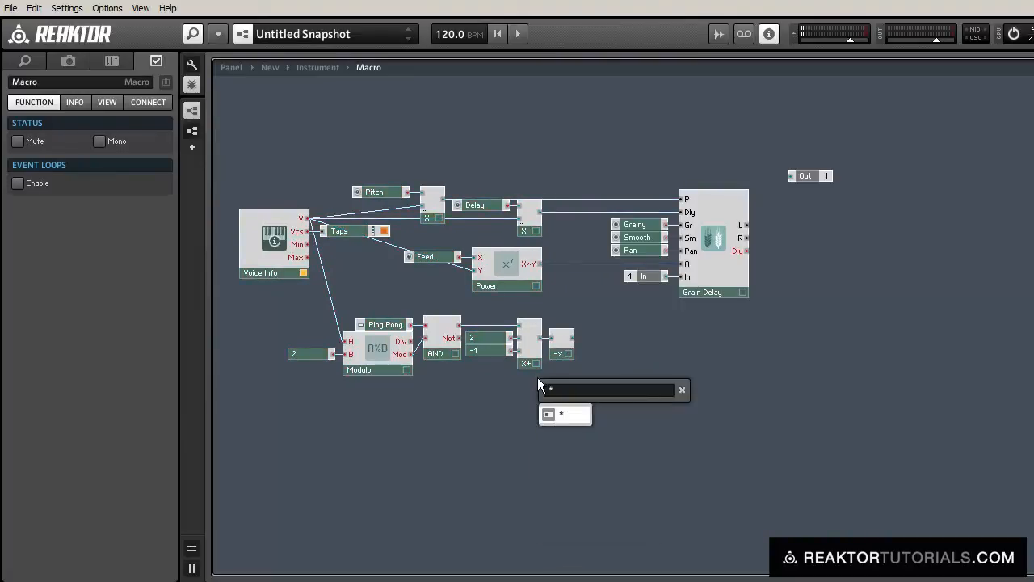
key(Return)
mouse_move(547, 399)
mouse_down()
mouse_move(606, 349)
mouse_move(566, 341)
mouse_move(593, 329)
mouse_move(601, 309)
mouse_move(591, 272)
mouse_move(681, 250)
mouse_move(532, 248)
mouse_move(583, 251)
mouse_up()
click(606, 274)
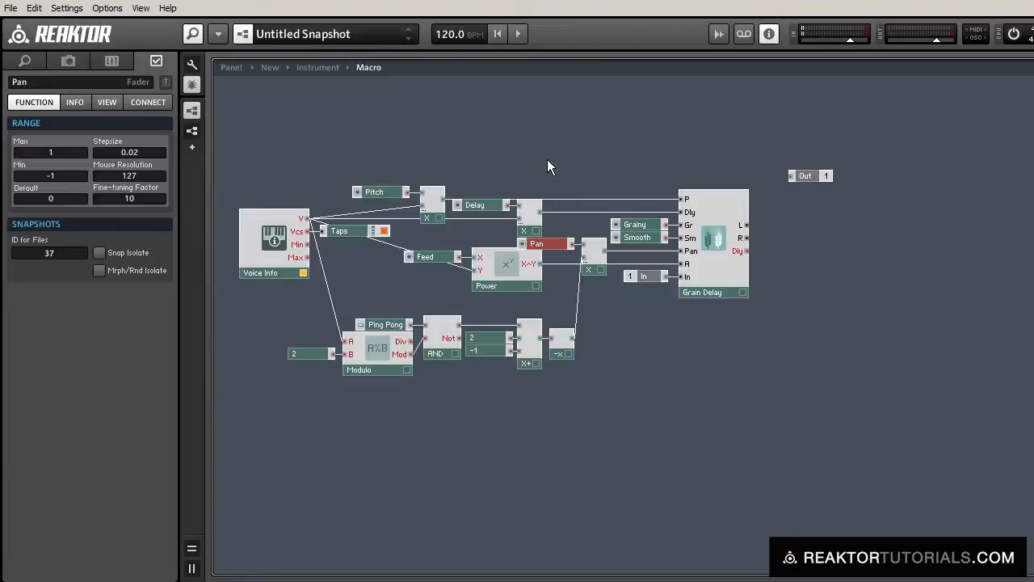
- Shift the Grain Delay and its Grainy, Smooth, Pan and In modules to the right, and raise the ping-pong modules beneath Power
drag(547, 166, 756, 286)
click(651, 357)
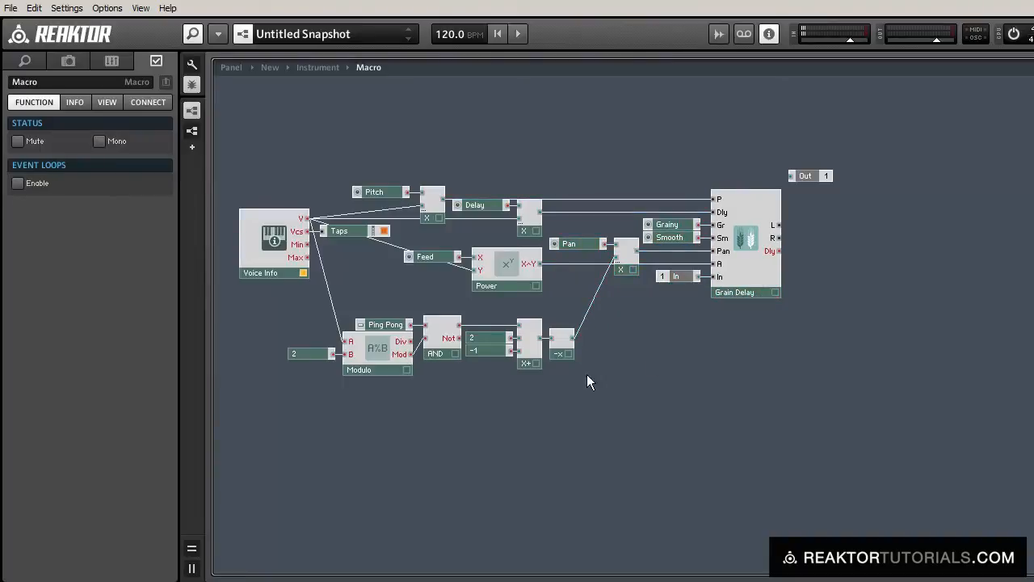
drag(593, 393, 309, 322)
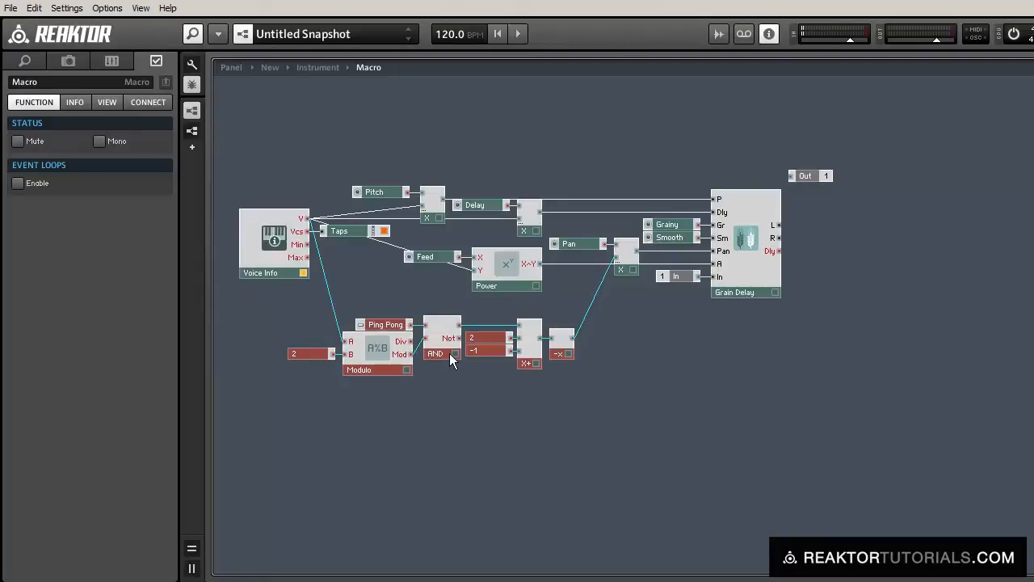
drag(451, 352, 452, 328)
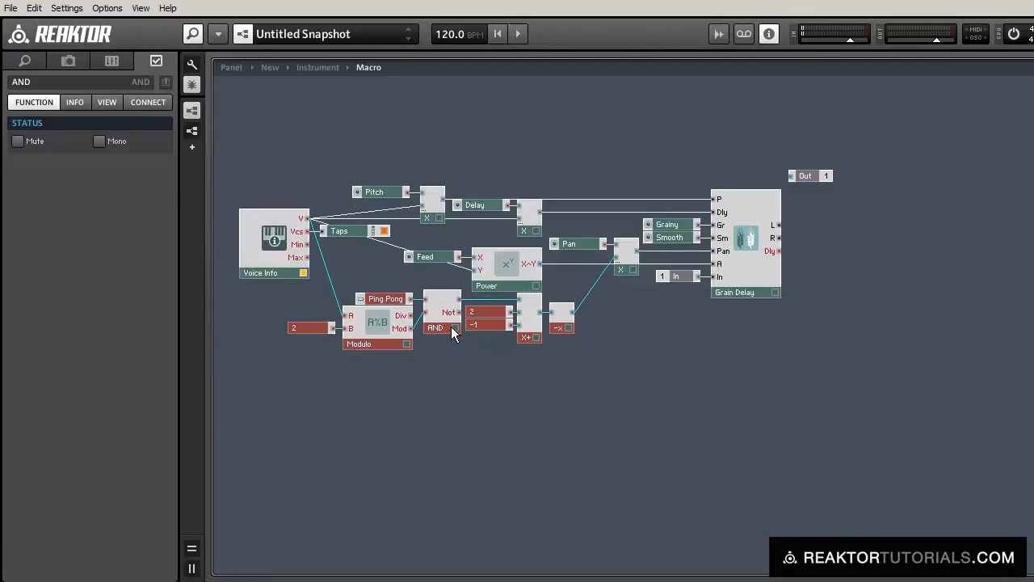
click(500, 455)
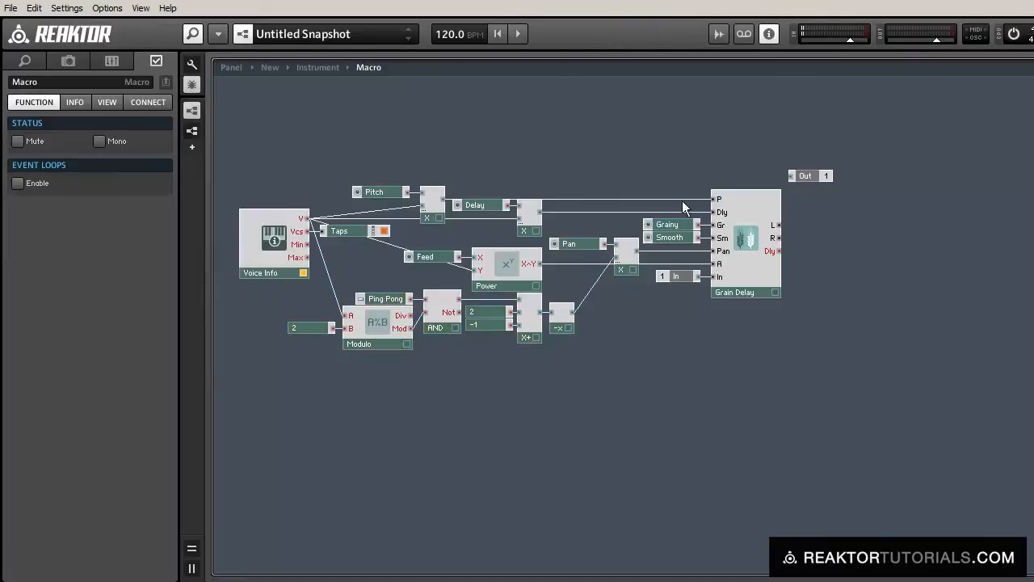
- Move the Out terminal farther right and insert an Audio Voice Combiner fed by the Grain Delay's L output
drag(819, 175, 938, 199)
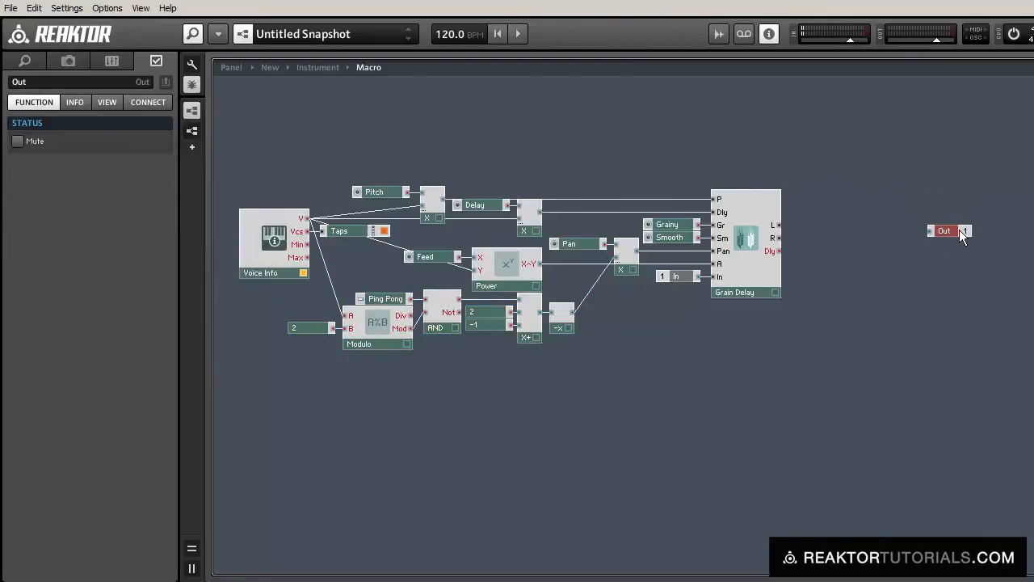
click(840, 341)
double_click(839, 341)
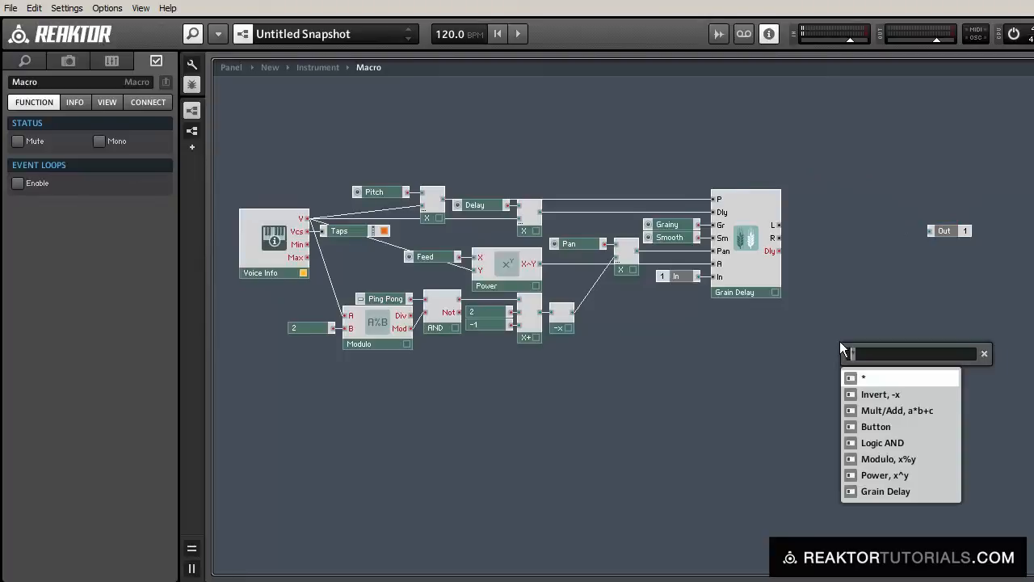
text(audio voi)
key(Return)
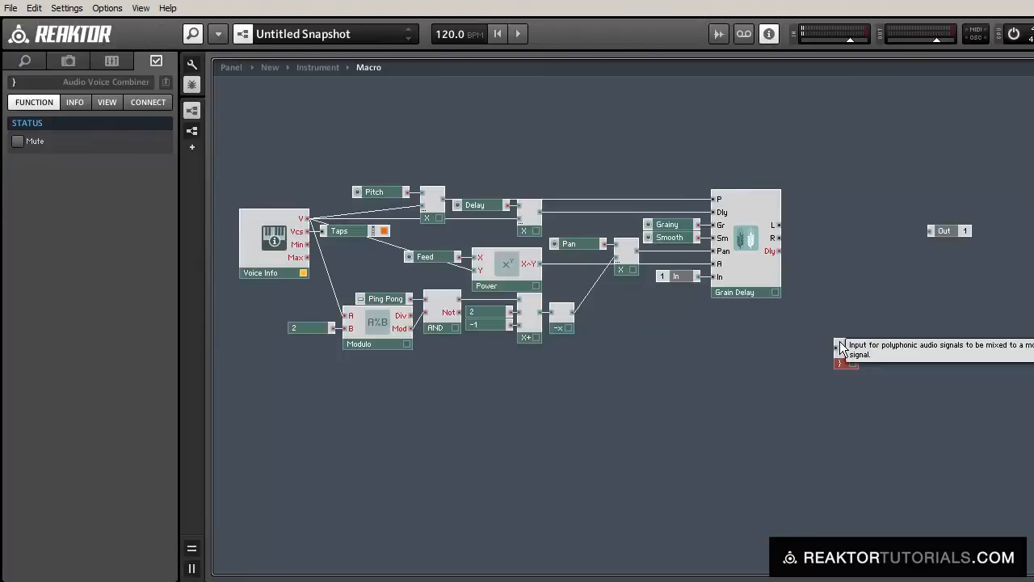
drag(843, 343, 795, 225)
click(831, 379)
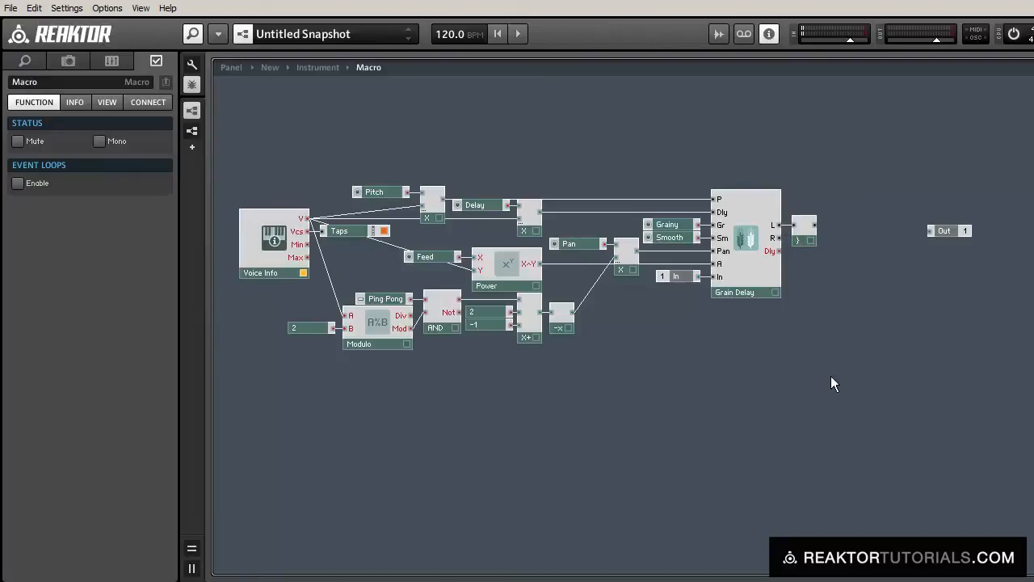
- Insert an Add module after the voice combiner, wire the combiner and the In terminal to it, and connect its output to Out
double_click(831, 378)
text(+)
key(Return)
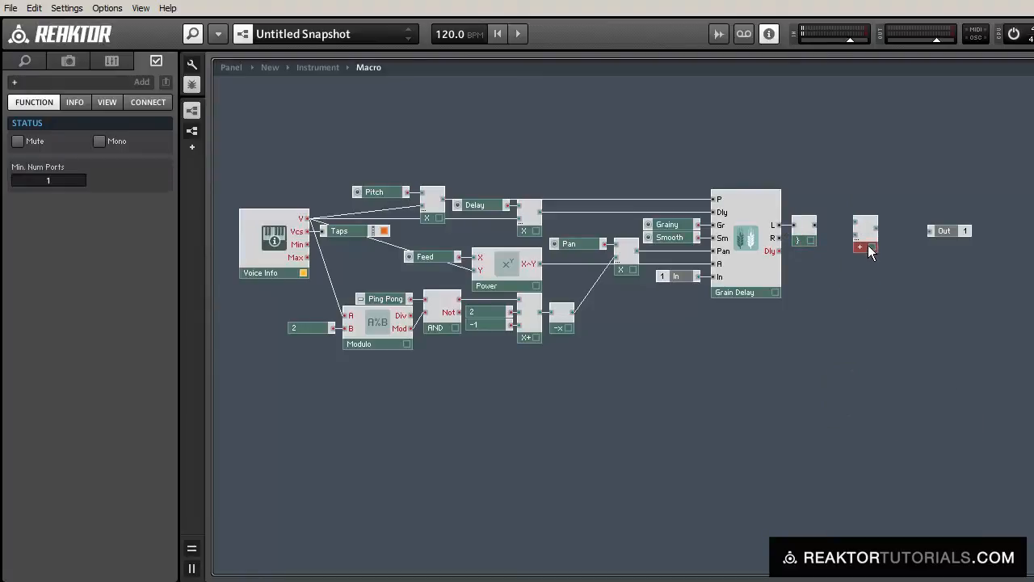
mouse_move(816, 224)
mouse_down()
mouse_move(856, 222)
mouse_move(870, 250)
mouse_up()
drag(698, 276, 893, 259)
drag(871, 242, 930, 231)
click(951, 231)
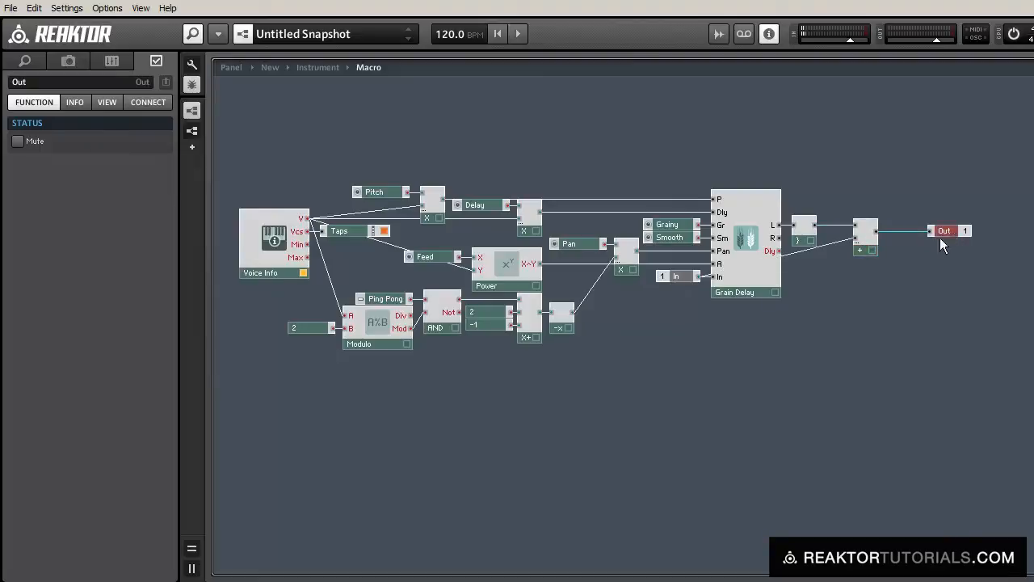
- Duplicate the voice combiner, Add module and Out terminal, placing the copies just below the originals with the two Out terminals aligned
drag(807, 162, 957, 260)
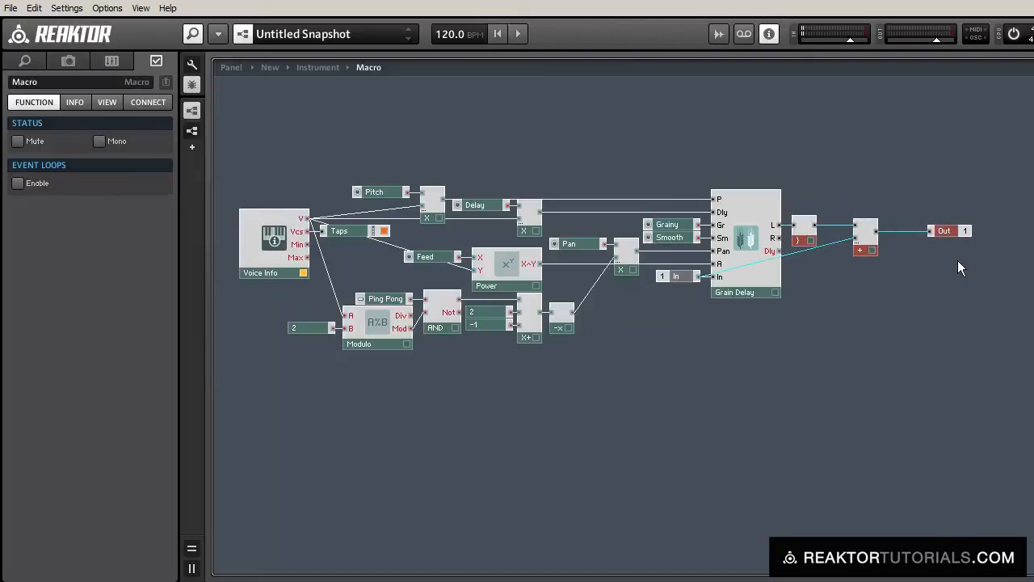
key(ctrl+d)
drag(863, 255, 890, 266)
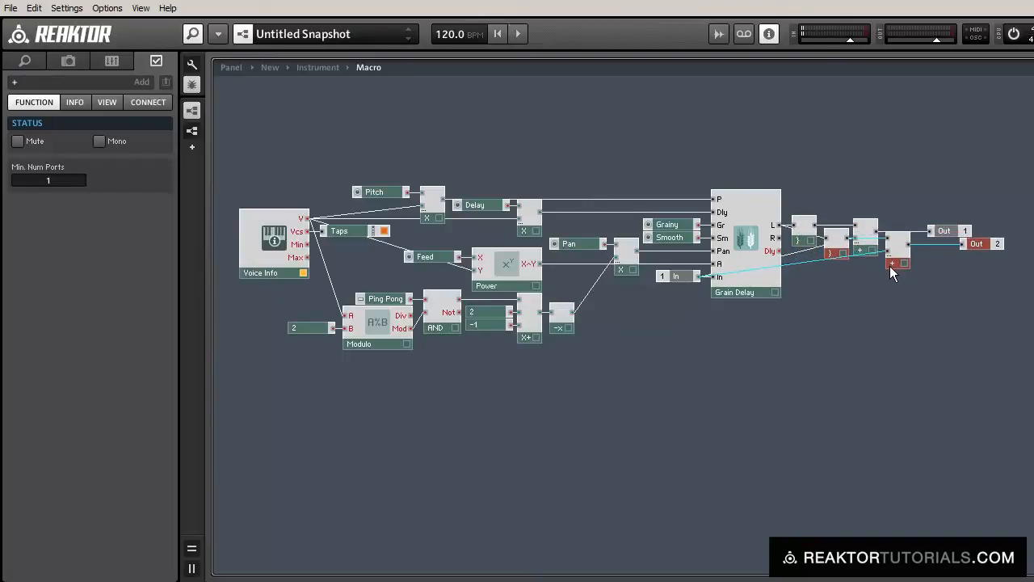
click(949, 280)
click(983, 247)
drag(982, 247, 963, 246)
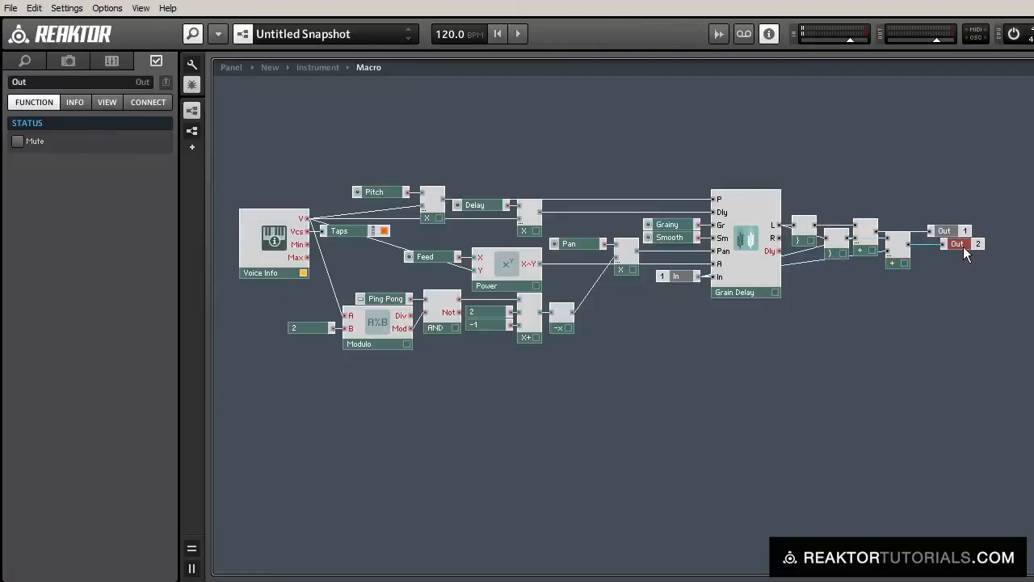
click(942, 283)
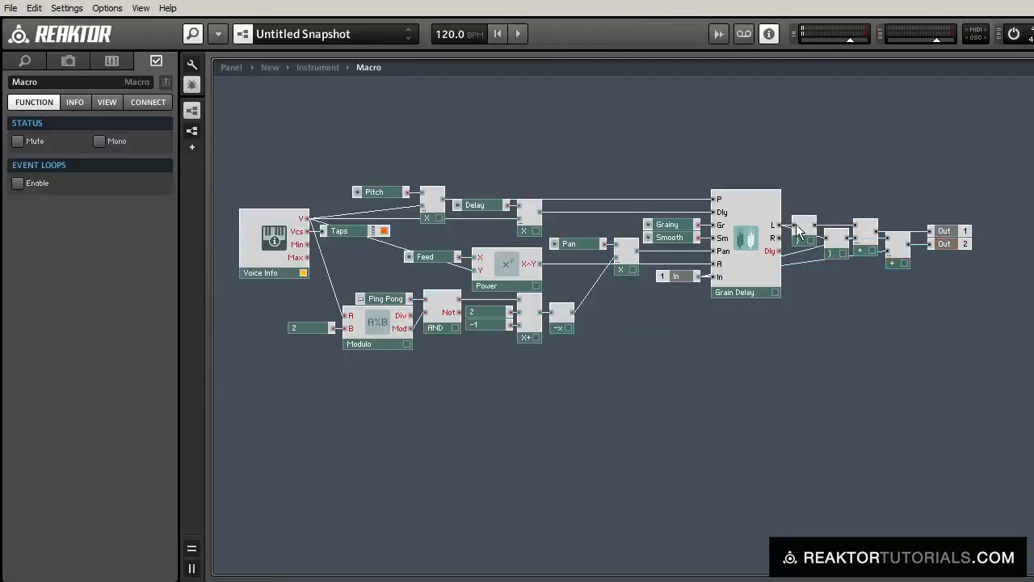
- Wire the Grain Delay's R output to the duplicated voice combiner
drag(777, 243, 832, 249)
click(895, 261)
click(894, 311)
- Choose the interpolation quality for the Grain Delay module
click(734, 296)
click(695, 392)
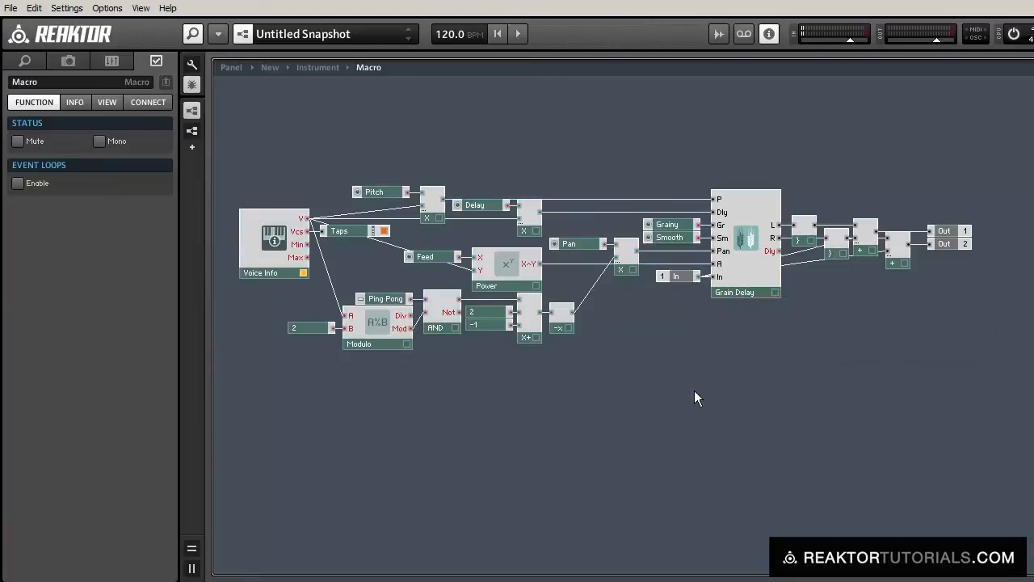
click(738, 293)
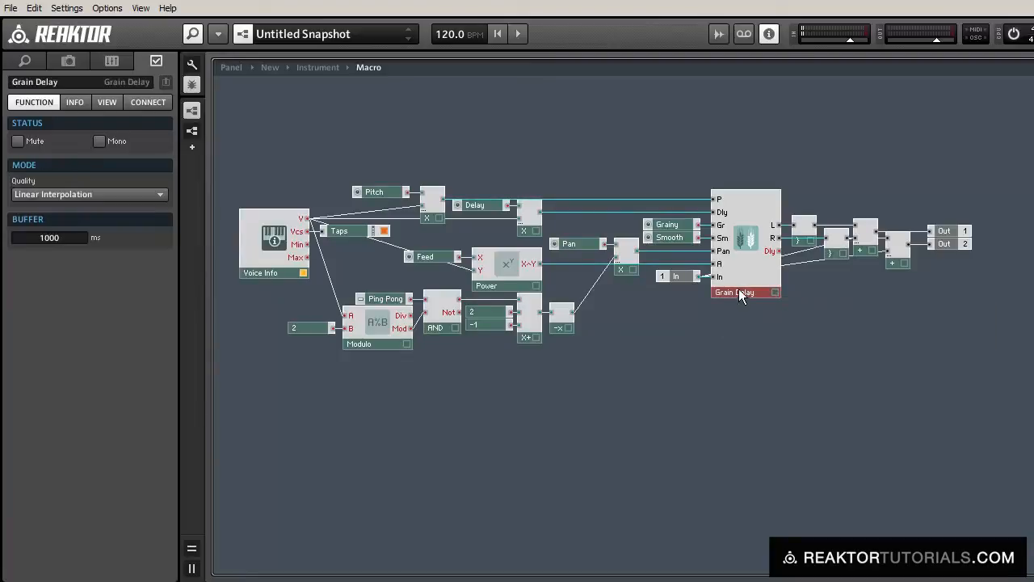
click(119, 197)
click(113, 209)
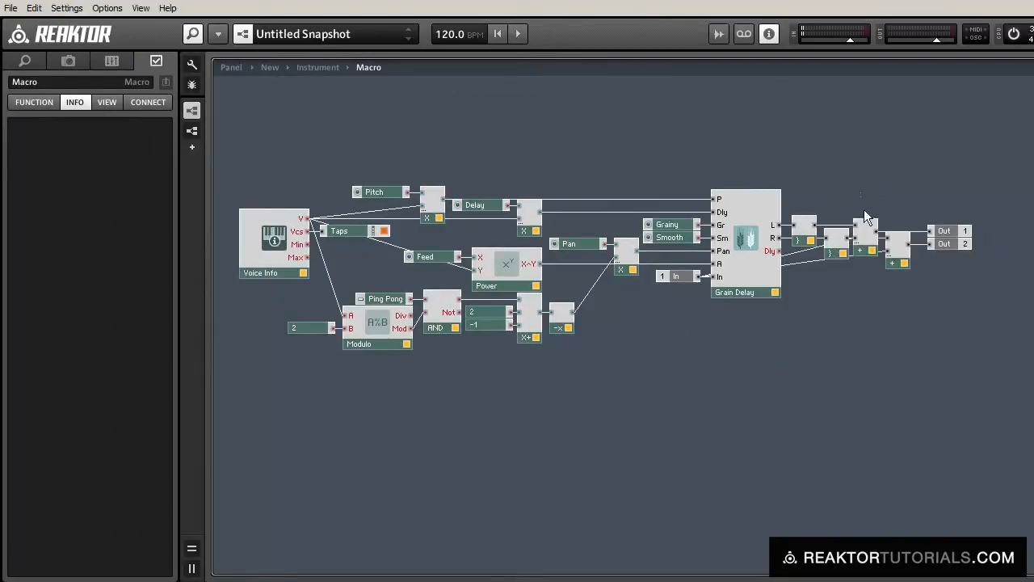
- Set both Add modules before the Out terminals to Mono
drag(861, 192, 900, 268)
right_click(901, 264)
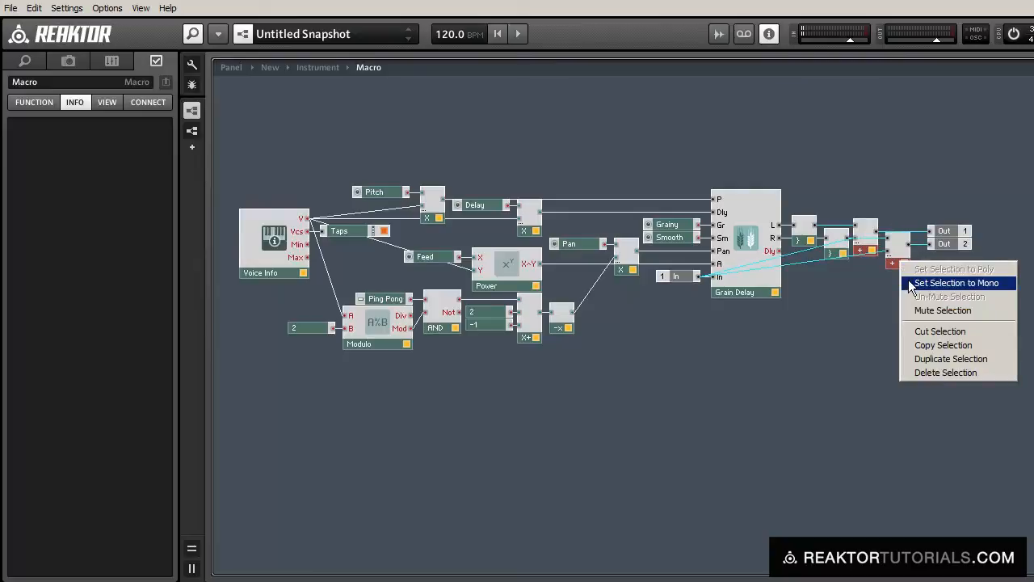
click(908, 281)
click(865, 290)
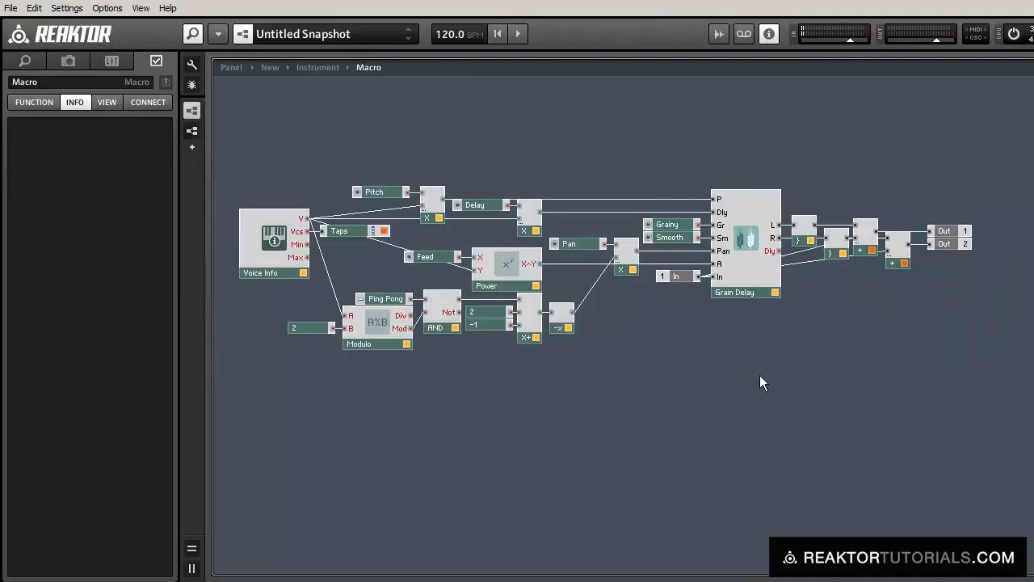
- Change the Grain Delay module's buffer length in milliseconds
click(732, 290)
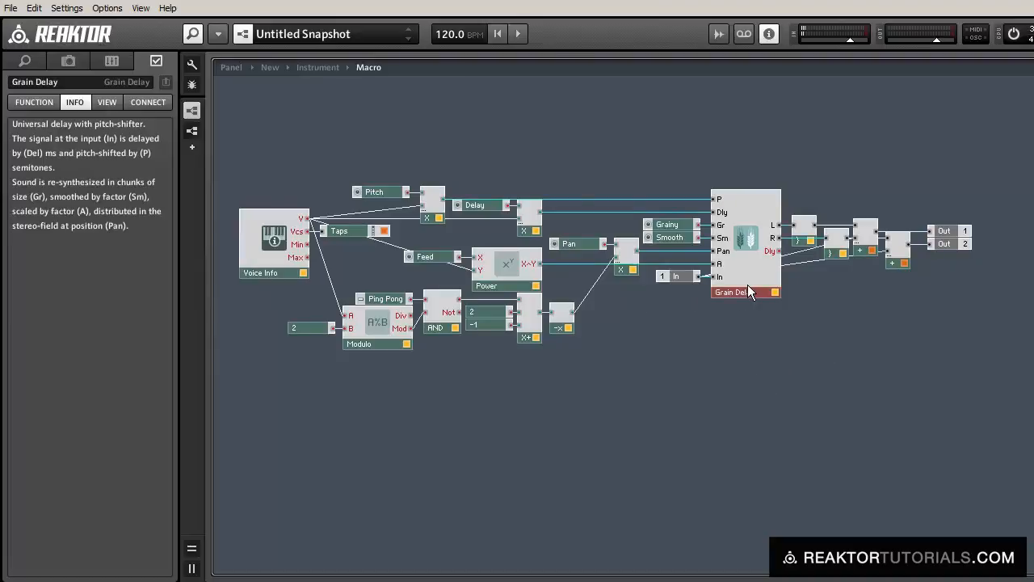
click(24, 102)
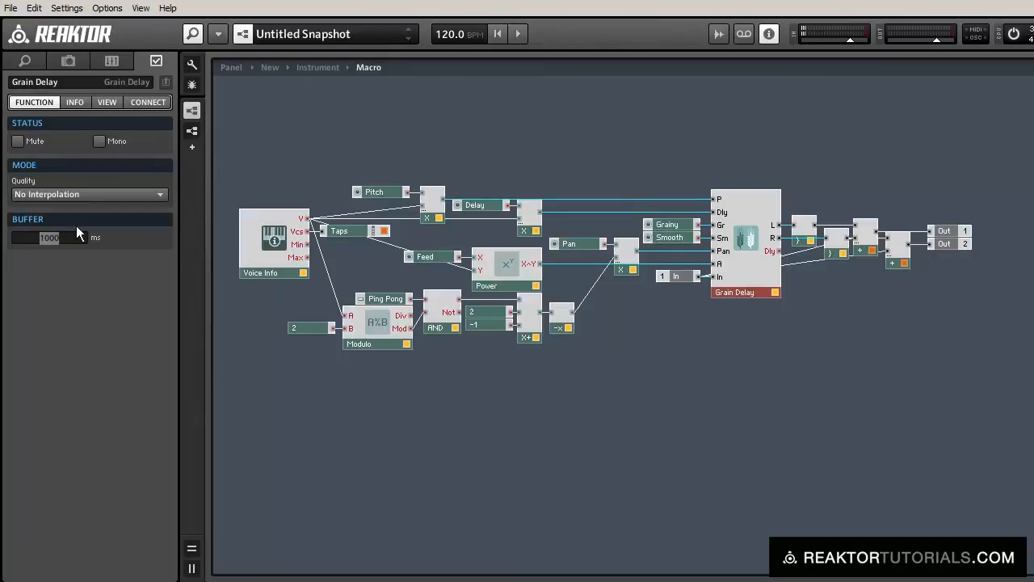
text(8)
click(309, 372)
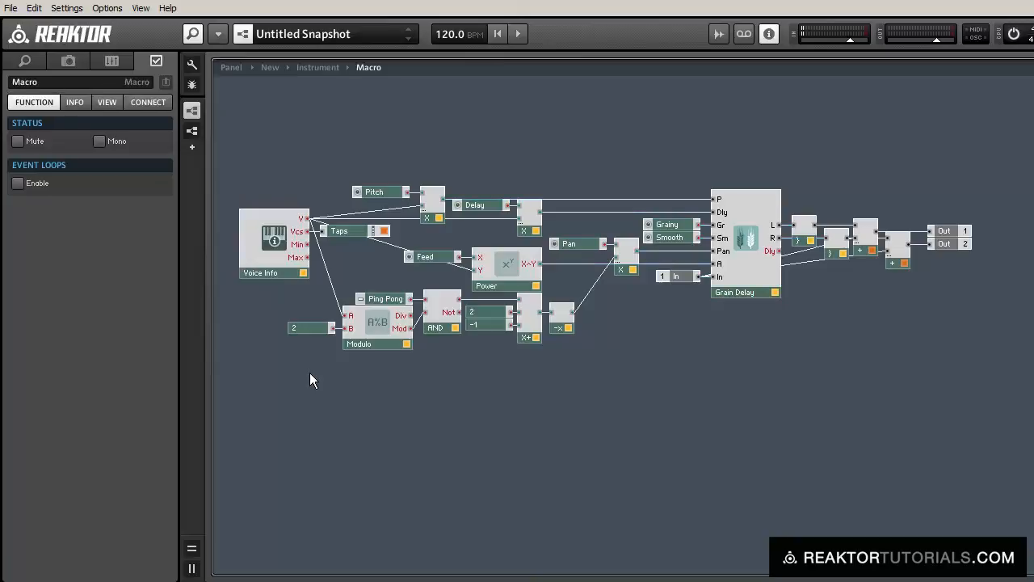
- Return to the instrument structure and rename the macro to Echo Delay
double_click(596, 360)
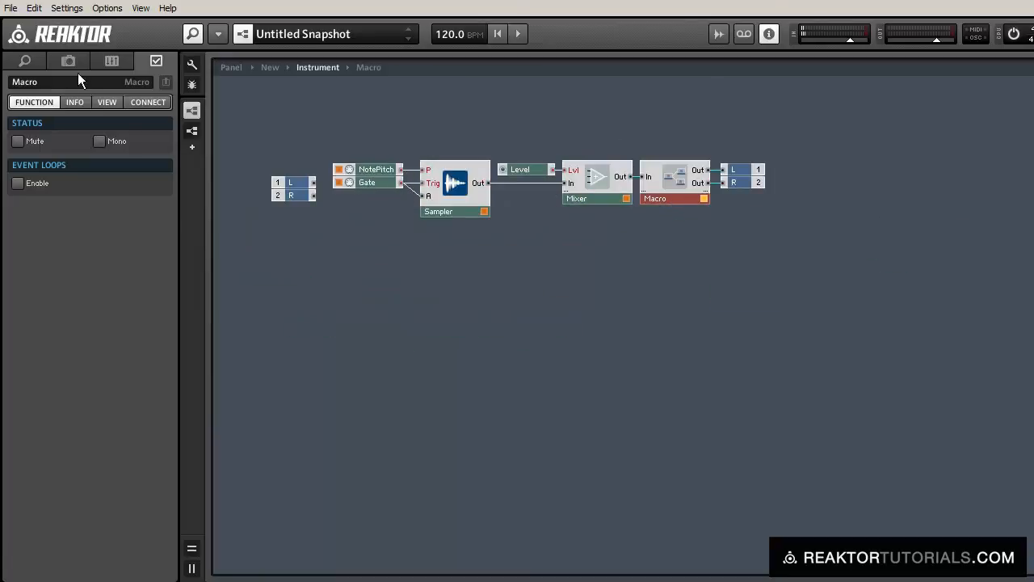
click(87, 83)
text(Echo Delay)
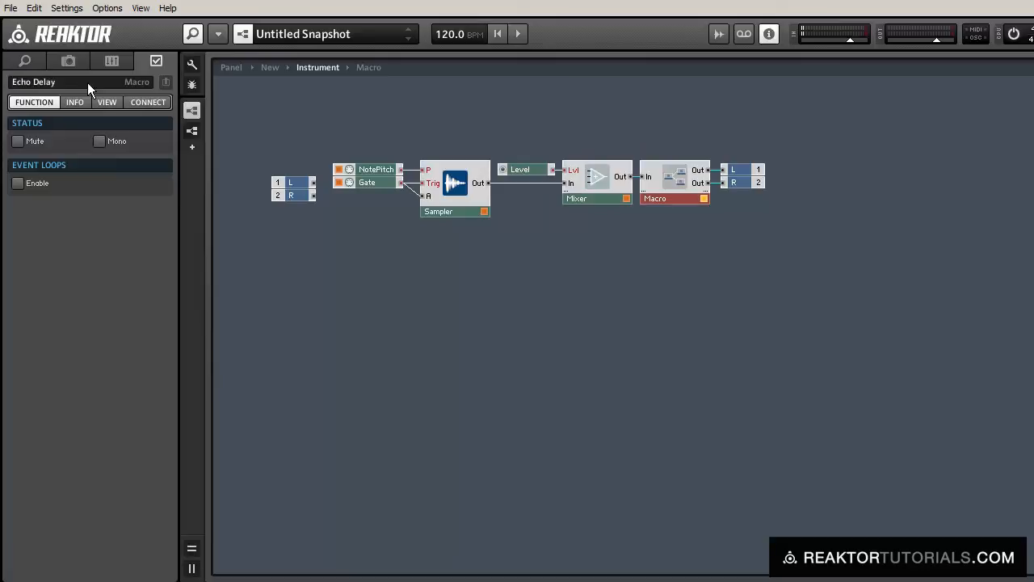
key(Return)
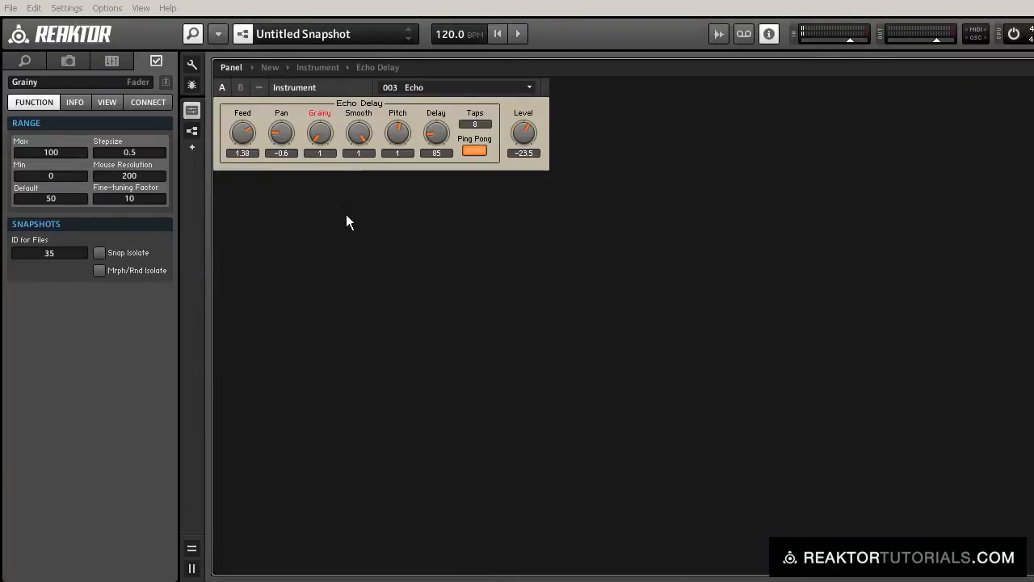
- Adjust the Echo Delay controls on the instrument panel to Delay 35, Grainy 19.5 and Pitch -2
click(347, 217)
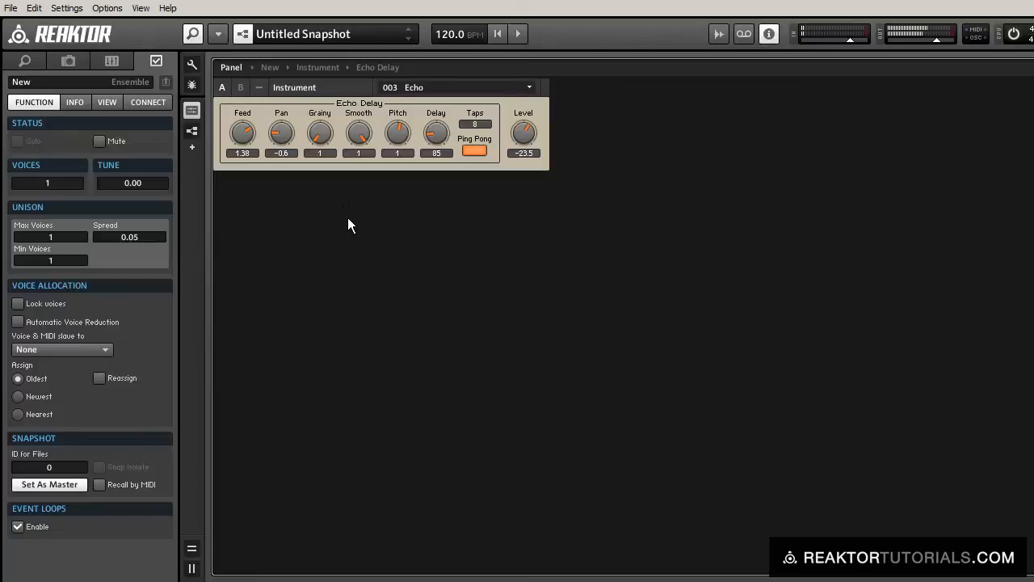
drag(321, 132, 319, 133)
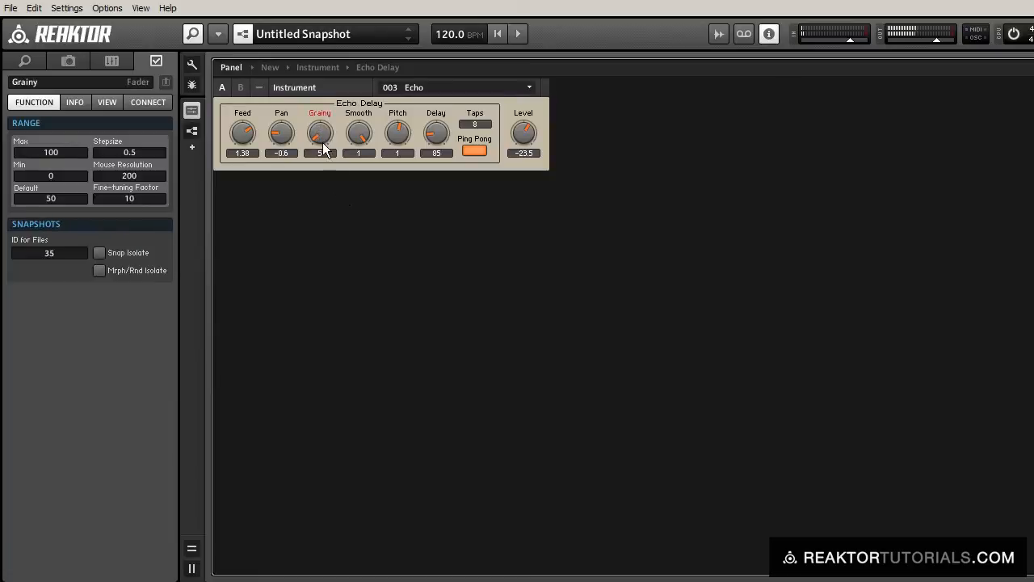
drag(445, 140, 404, 128)
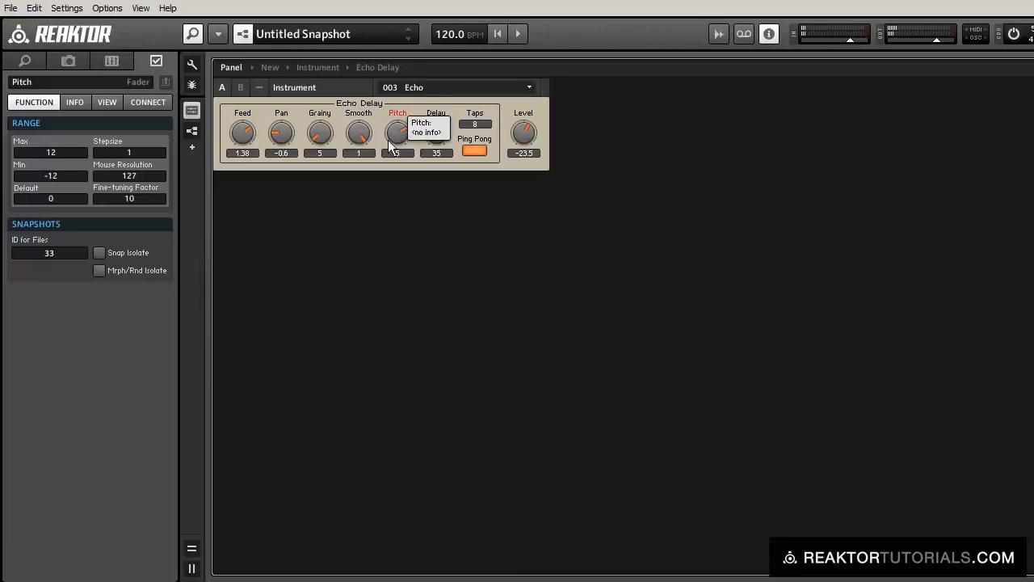
drag(324, 138, 303, 34)
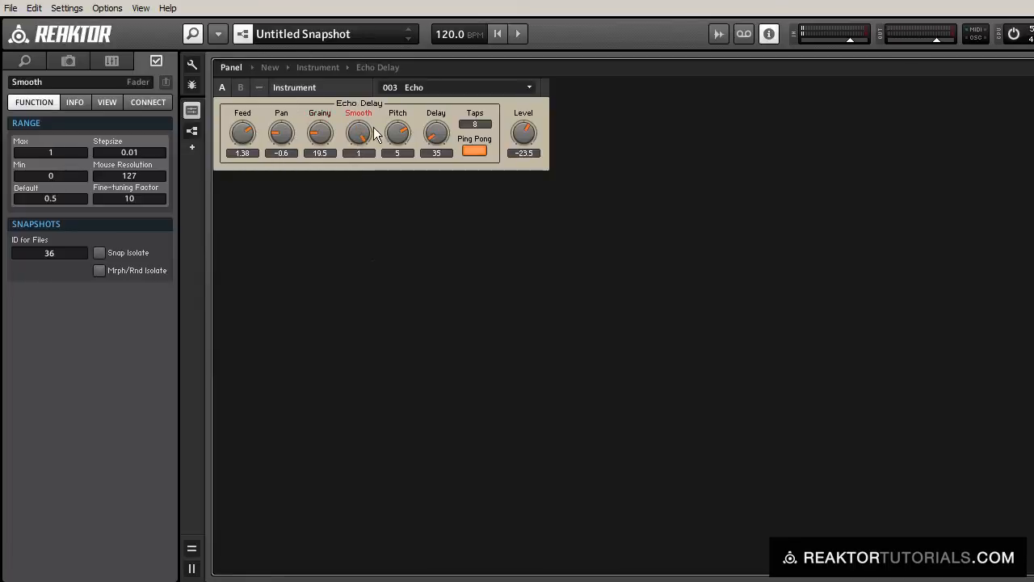
drag(398, 133, 394, 154)
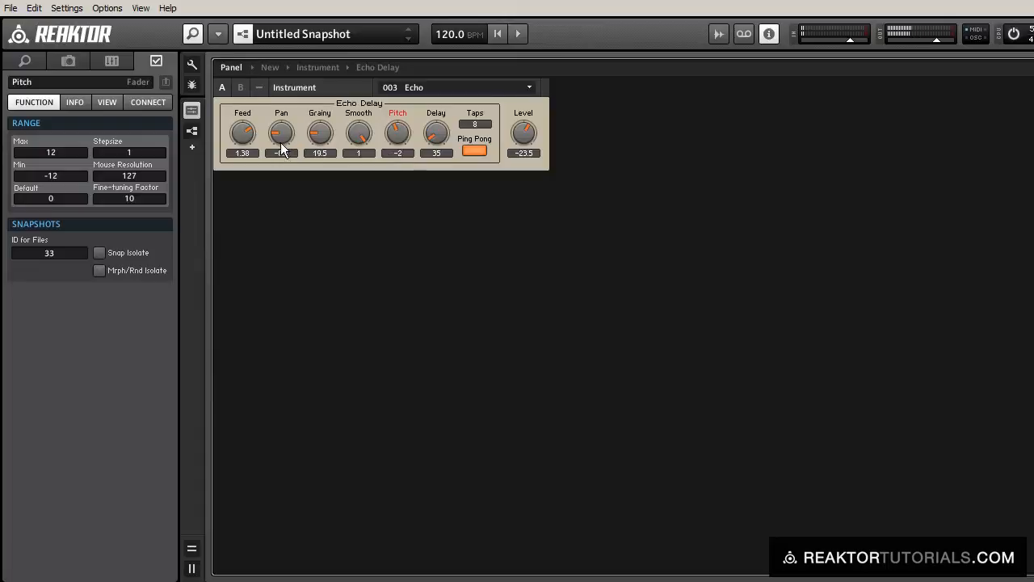
- Raise the sampler Level to 0 and set the Echo Delay's Feed to 0.77, Grainy to 10 and Pitch to 5
drag(523, 133, 528, 91)
drag(242, 132, 247, 160)
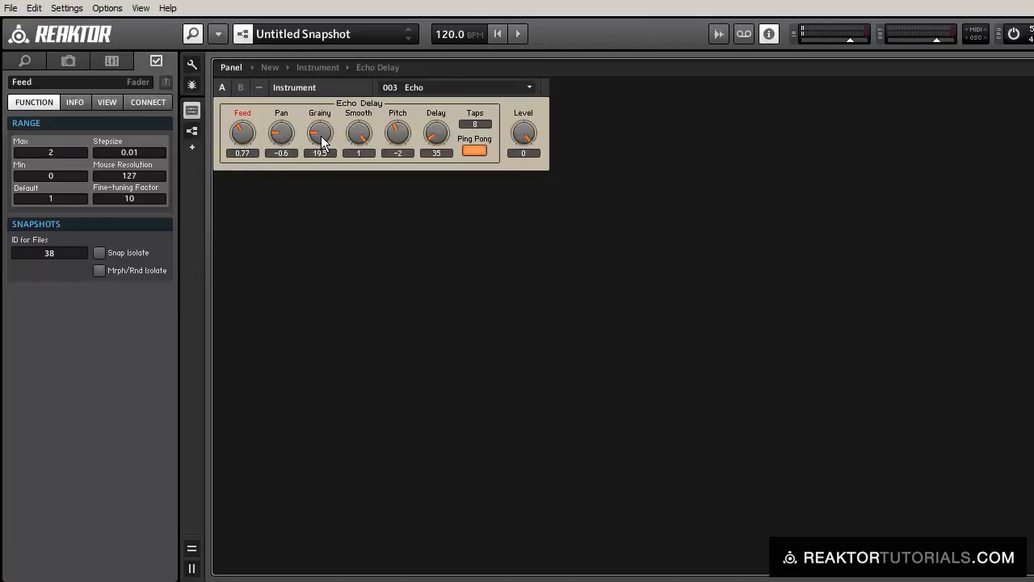
drag(321, 137, 321, 150)
mouse_move(392, 136)
mouse_down()
mouse_move(406, 129)
mouse_move(397, 134)
mouse_move(395, 123)
mouse_up()
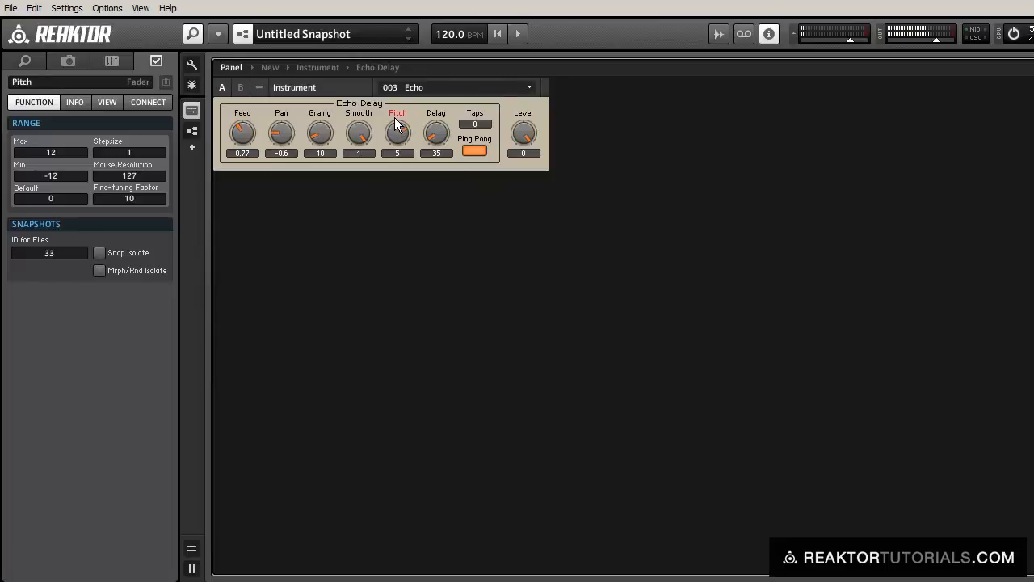